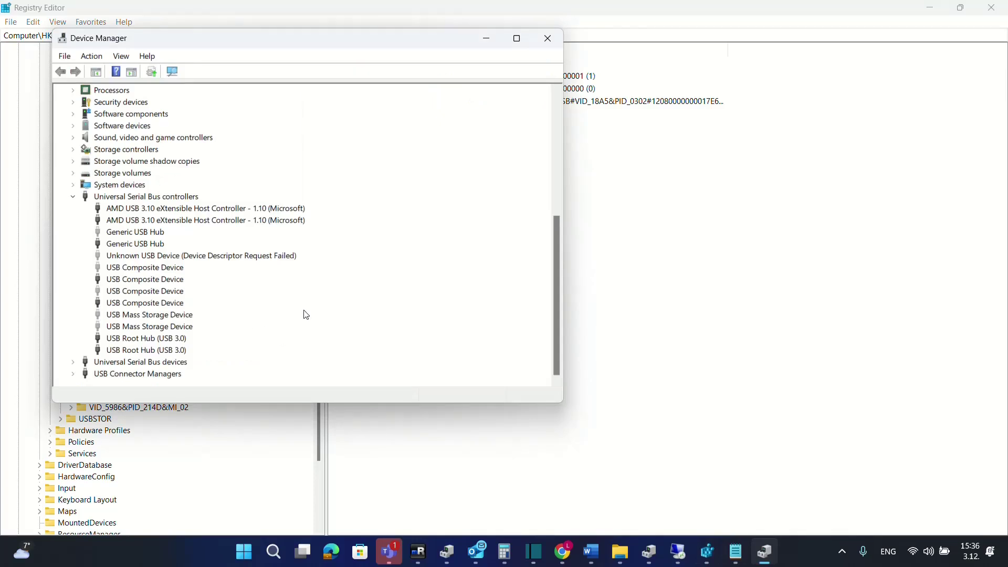
Step: Open Device Manager from a 'device' search, expand Universal Serial Bus controllers, select Unknown USB Device, and maximize
left_click(185, 257)
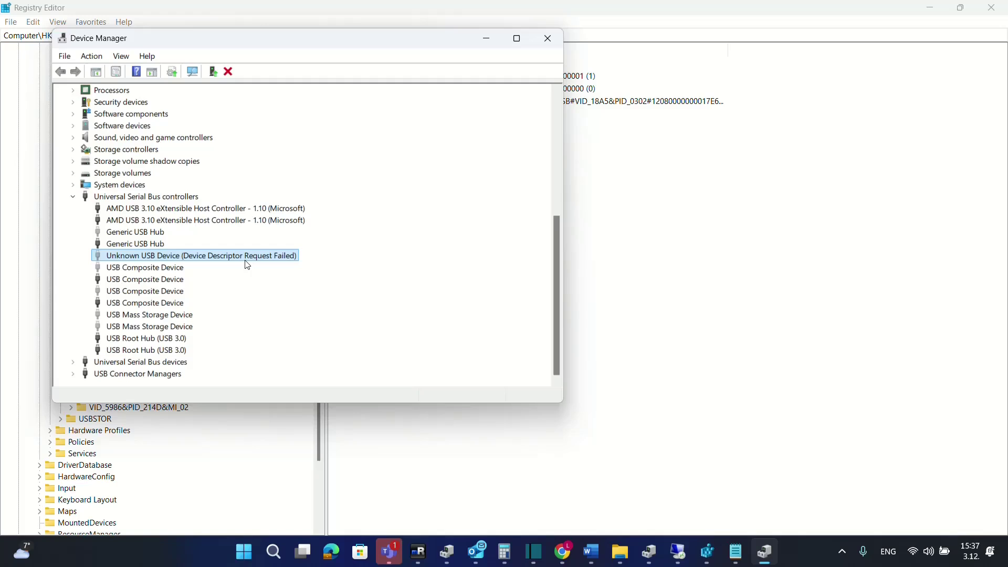
left_click(275, 556)
type("device")
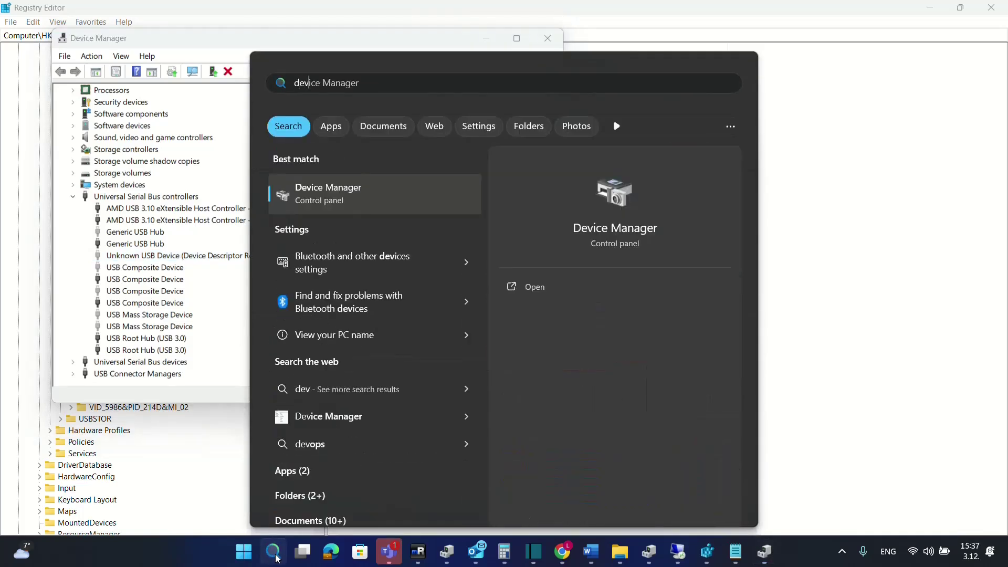
left_click(352, 194)
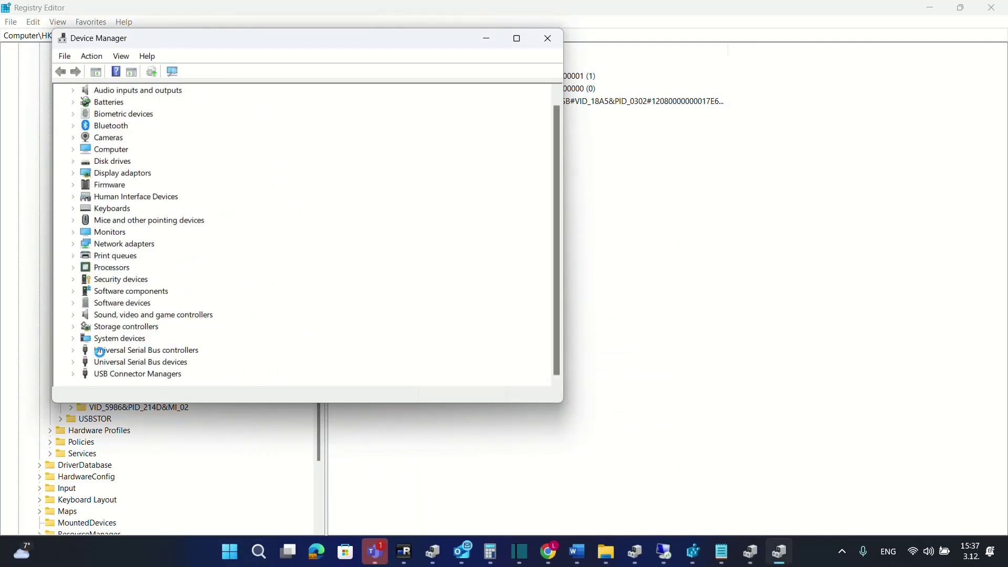
double_click(100, 352)
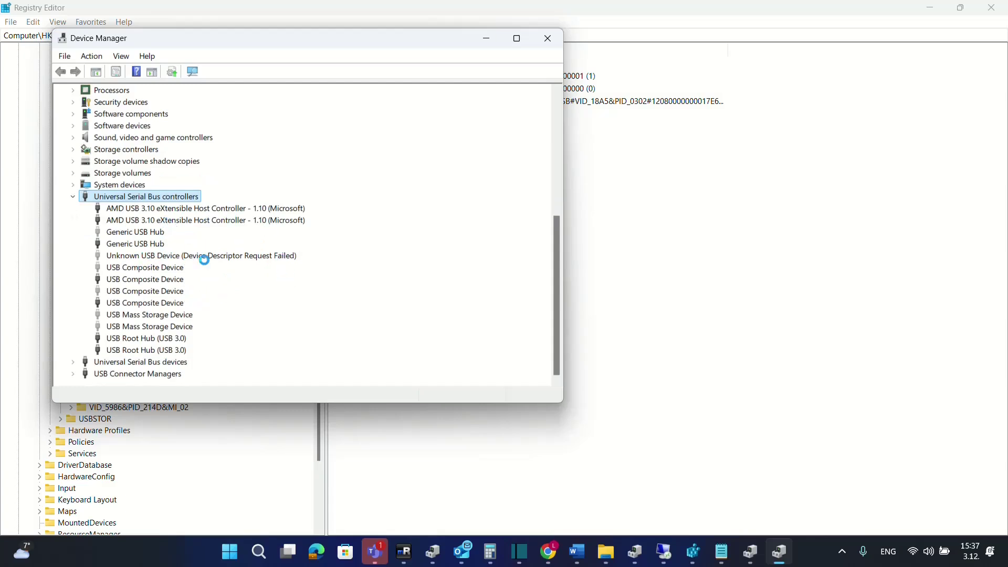
left_click(256, 257)
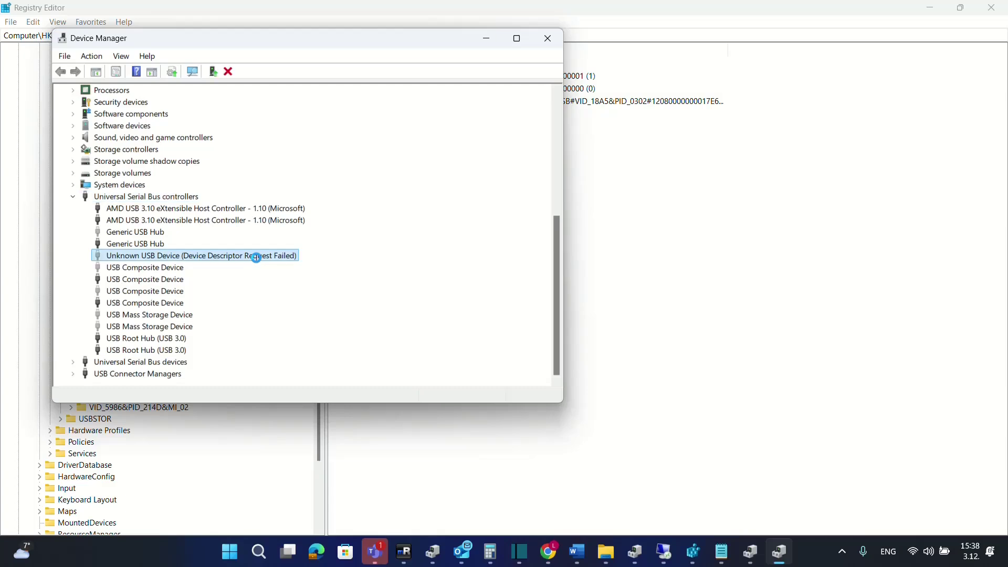
left_click(517, 38)
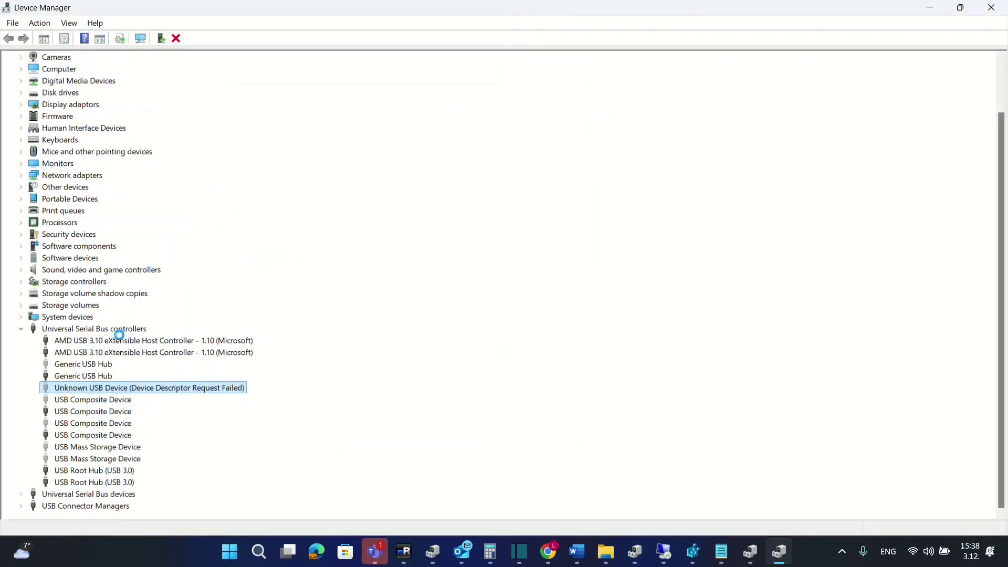
Step: Search automatically and browse the compatible list for a newer Unknown USB Device driver, then close the wizard unchanged
right_click(104, 387)
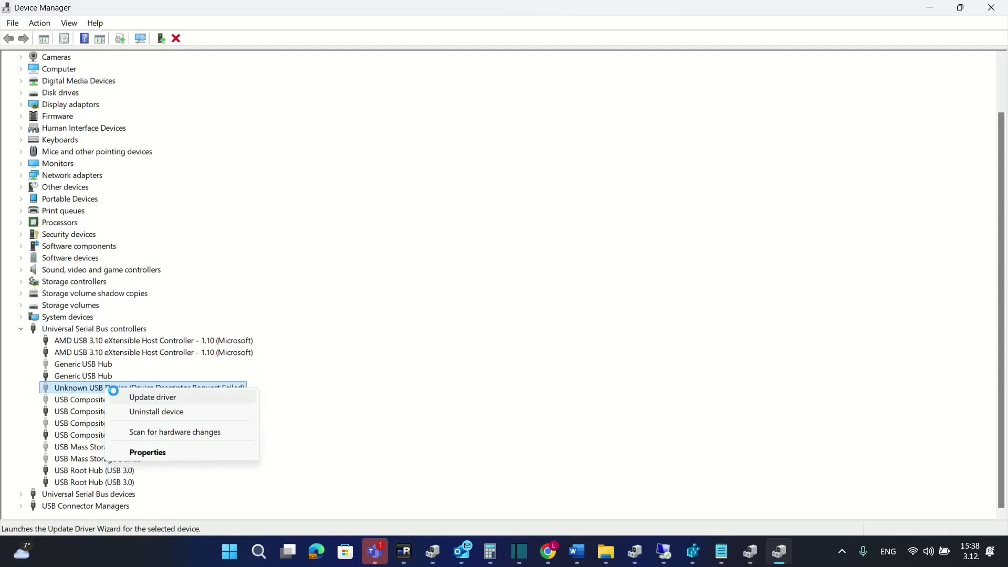
left_click(140, 397)
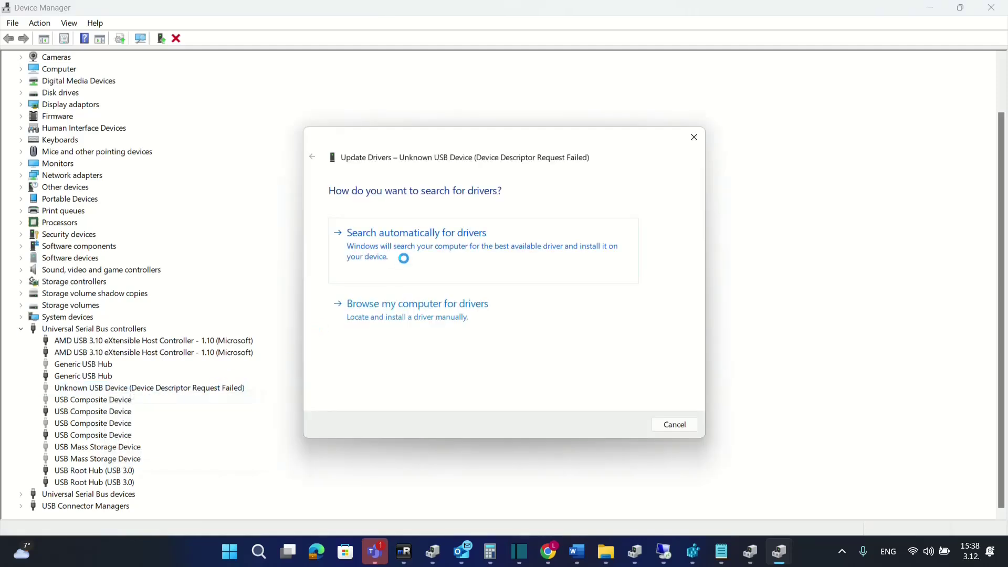
left_click(475, 241)
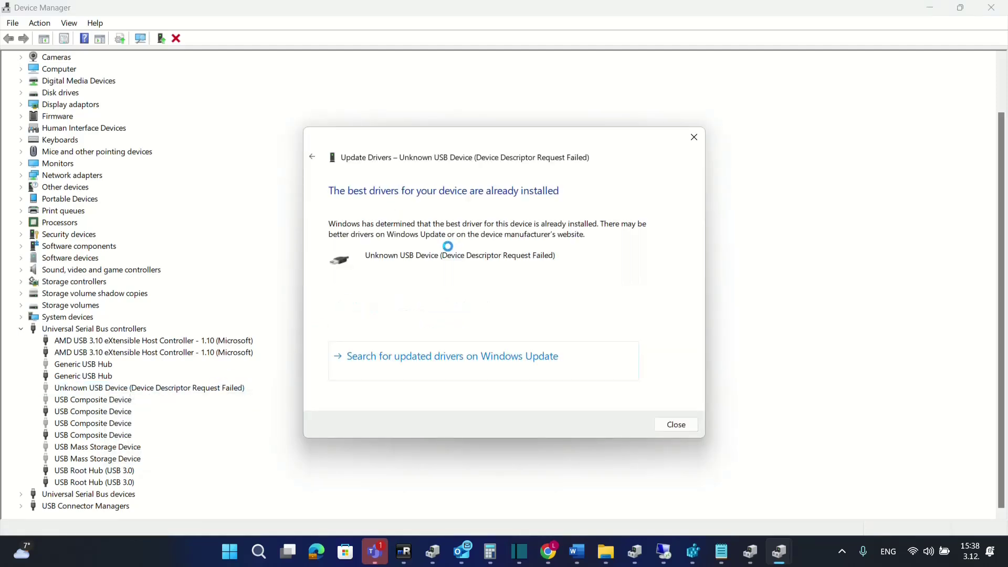
left_click(313, 157)
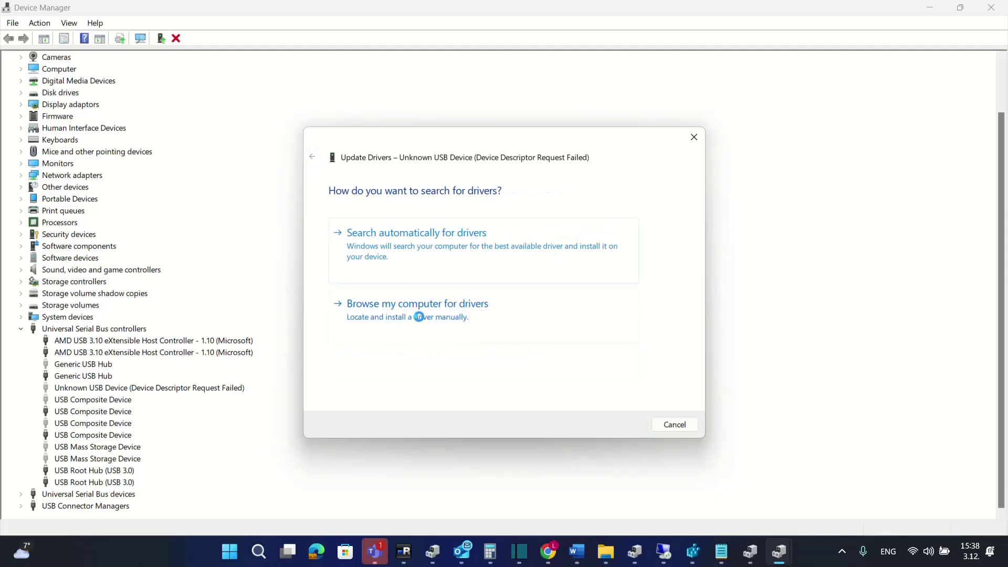
left_click(419, 318)
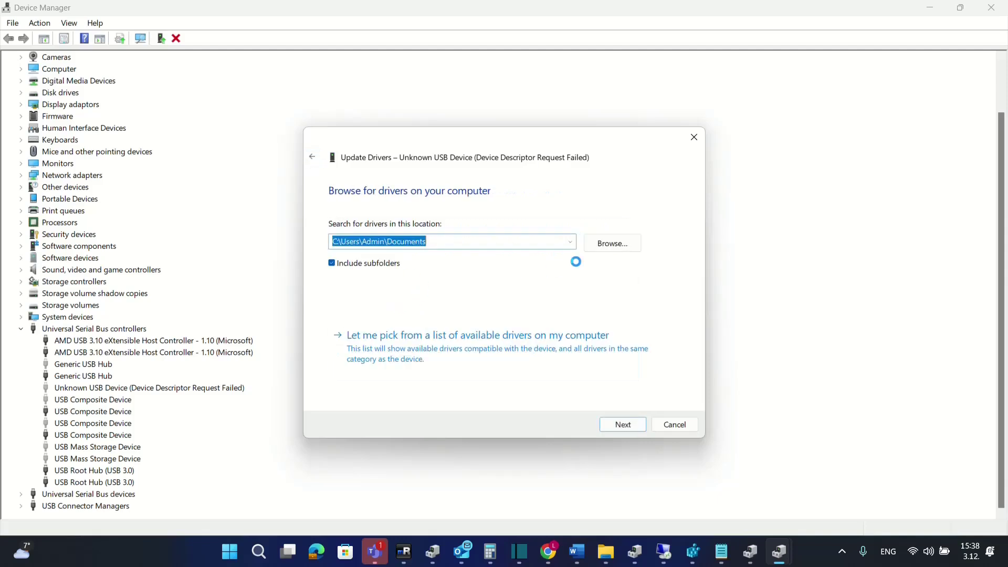
left_click(427, 355)
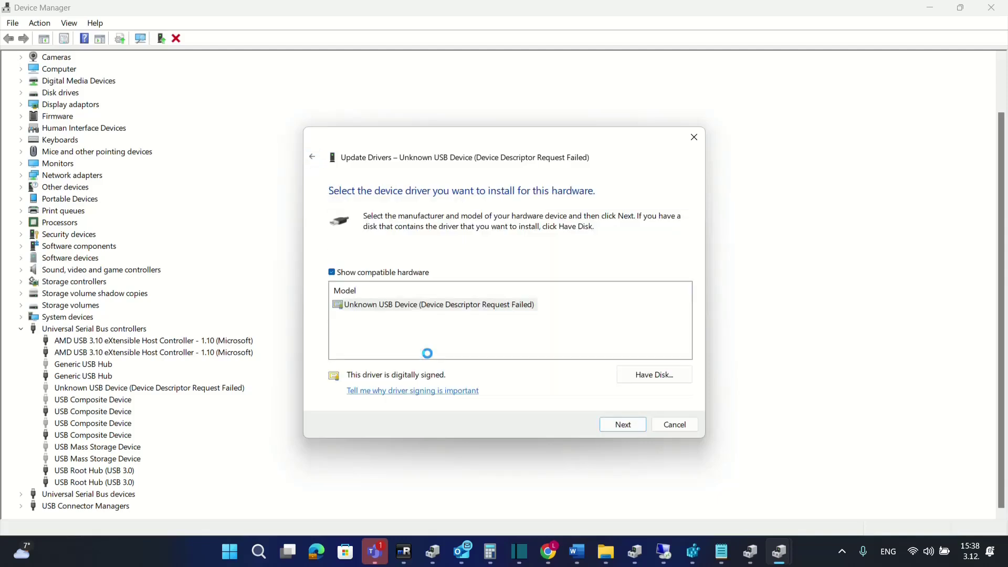
left_click(426, 304)
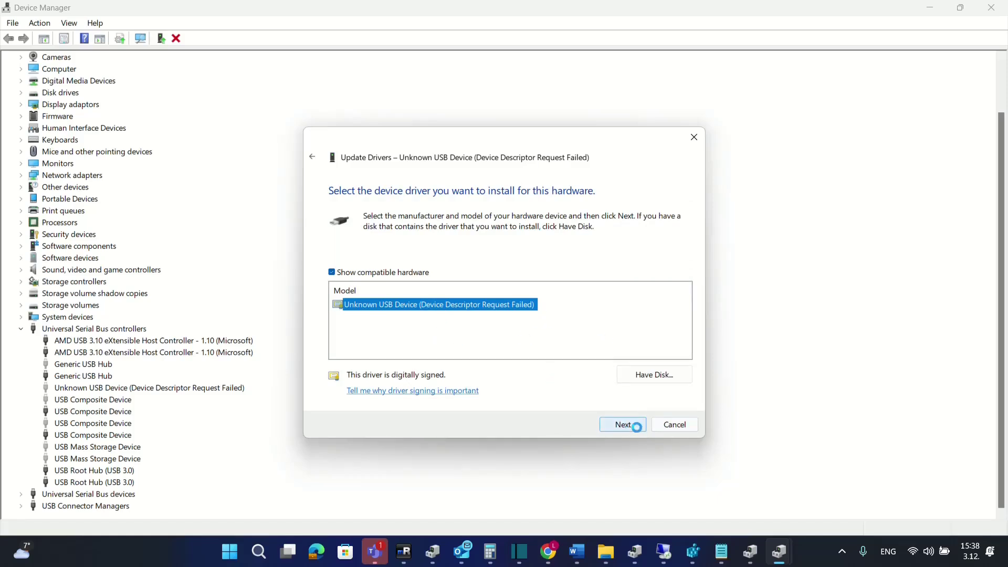
left_click(312, 157)
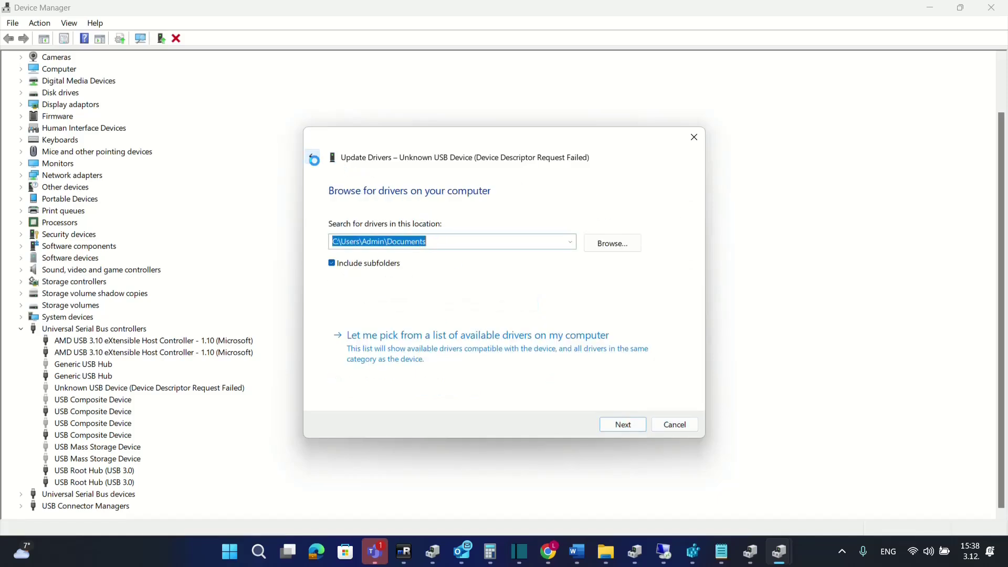
left_click(694, 137)
Step: Run Uninstall device on the Unknown USB Device and answer the uninstall warning
right_click(138, 386)
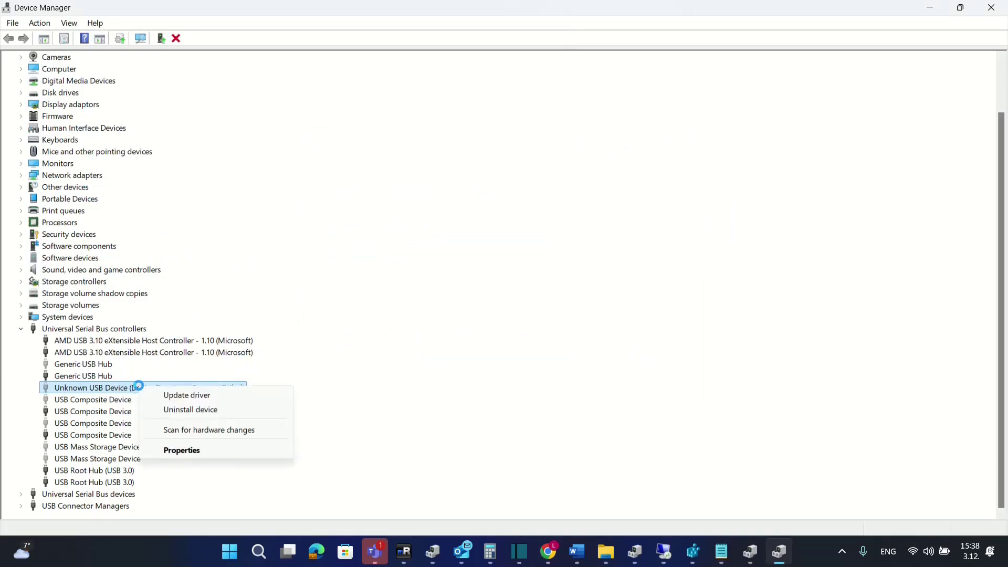
left_click(210, 414)
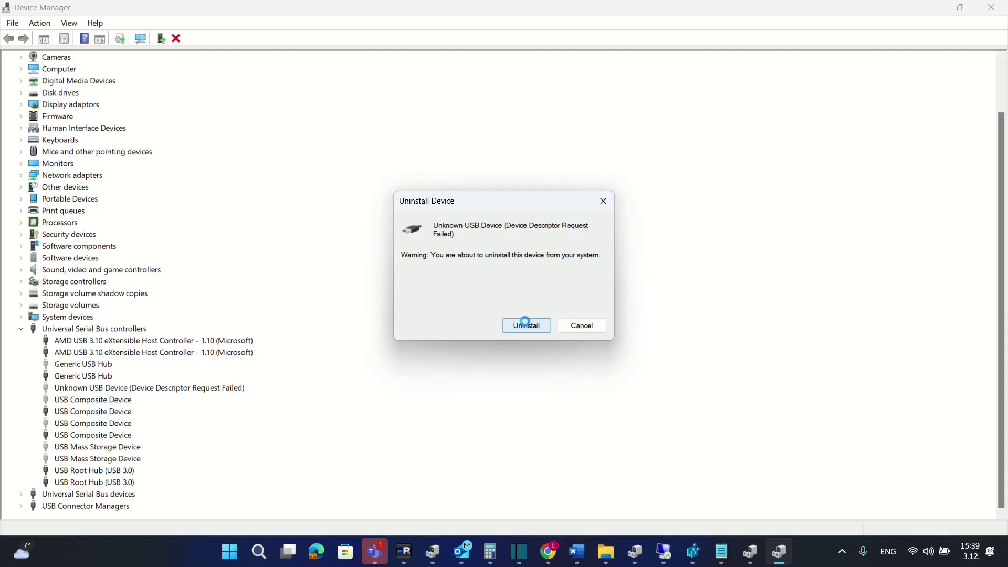
left_click(583, 326)
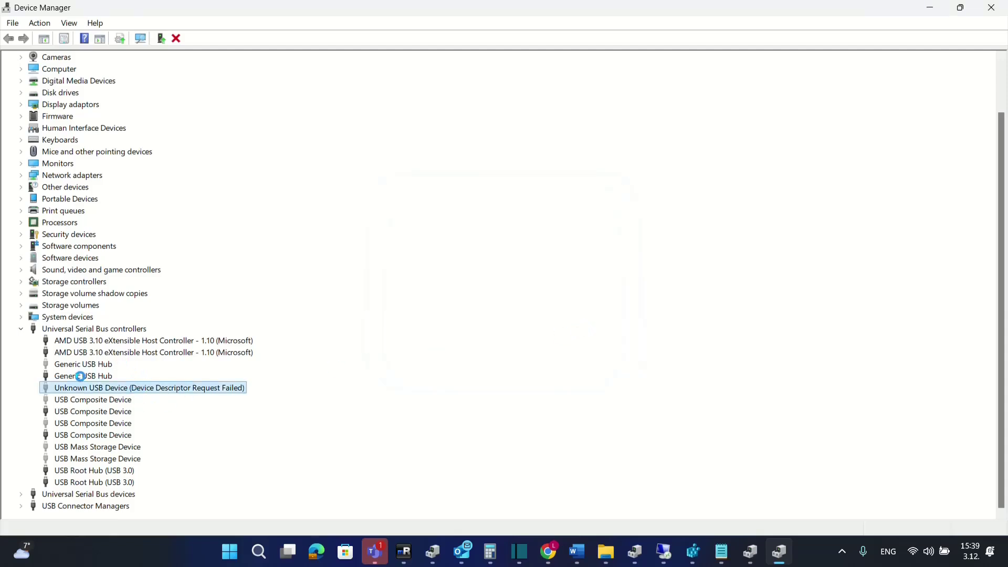
Step: Check the USB Composite Device and first Generic USB Hub properties, keeping power-saving turn-off disabled
right_click(119, 387)
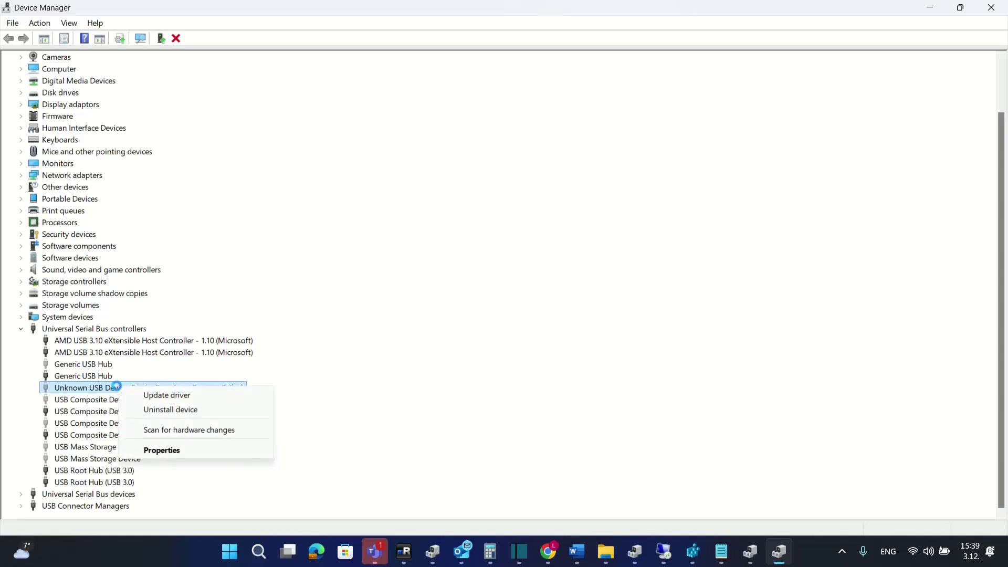
left_click(83, 413)
right_click(103, 413)
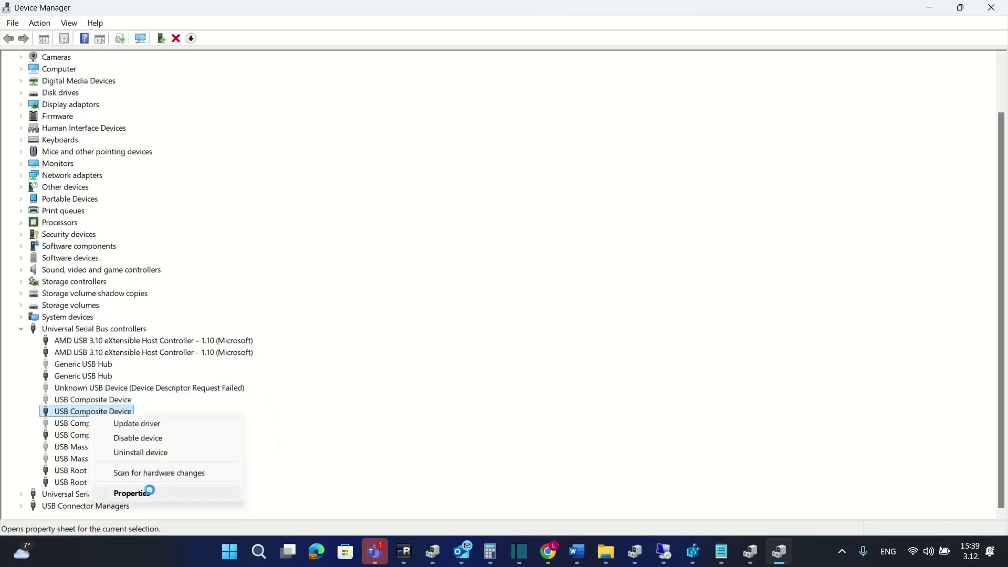
left_click(129, 489)
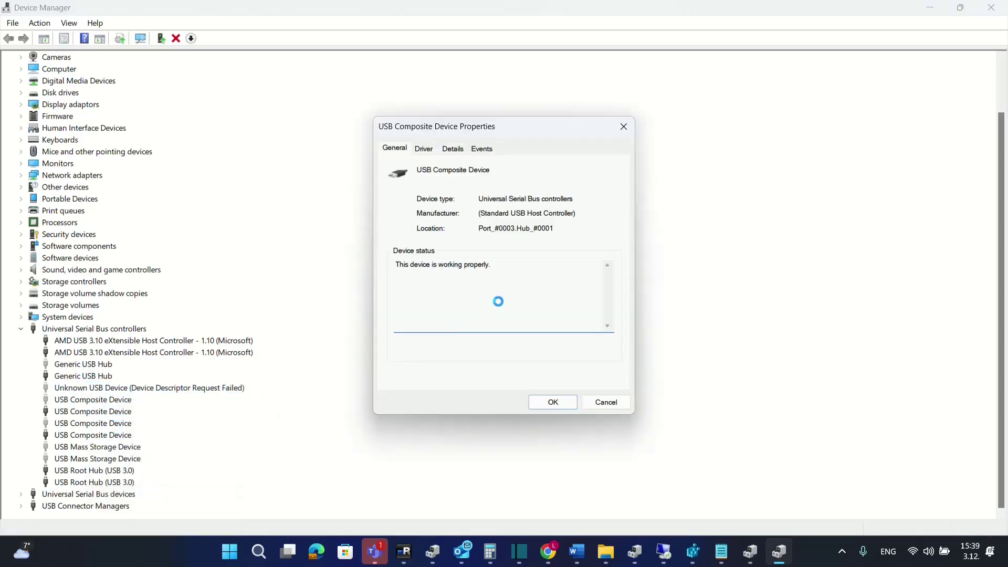
left_click(623, 127)
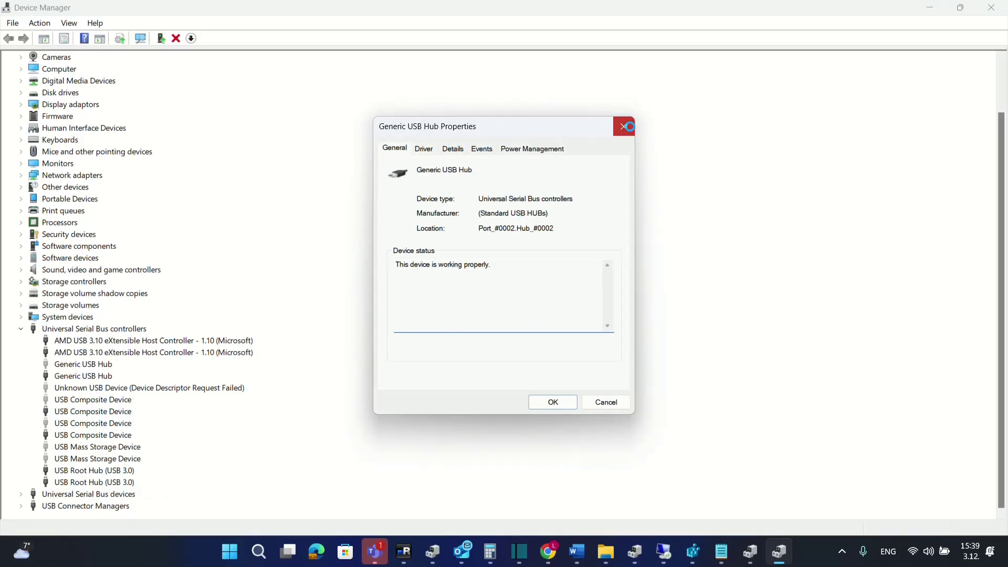
left_click(540, 153)
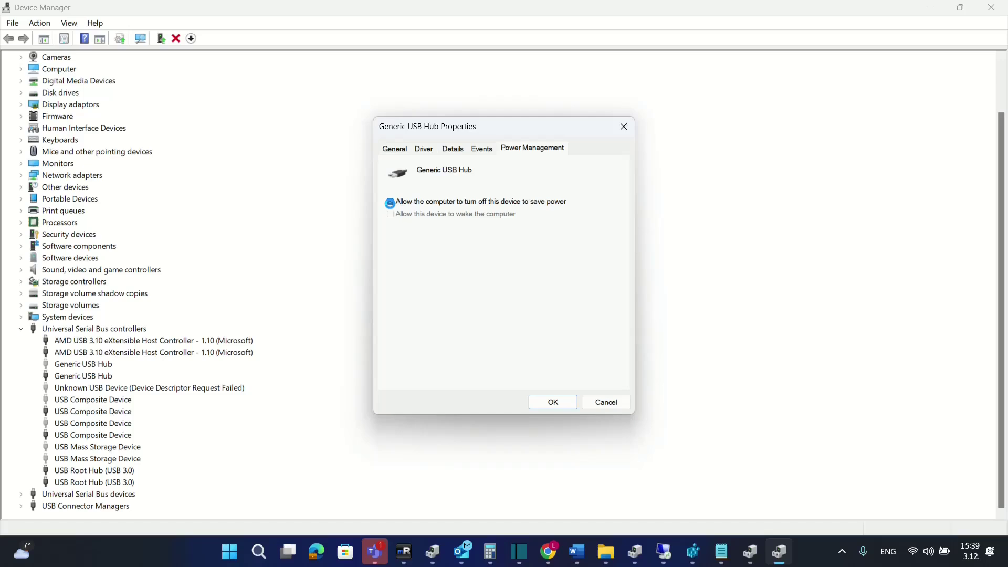
left_click(558, 407)
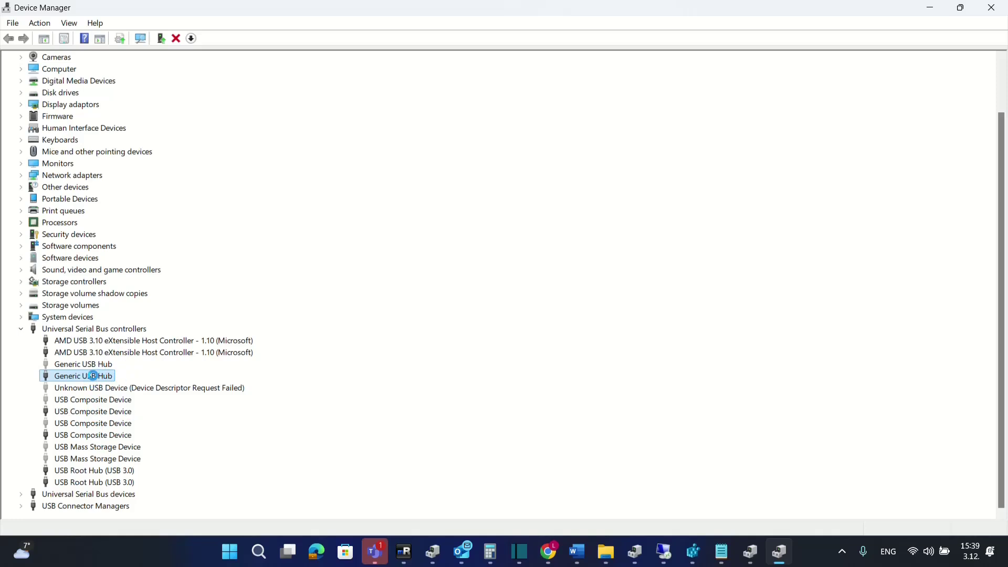
Step: Uncheck 'Allow the computer to turn off this device to save power' on the second Generic USB Hub
right_click(92, 376)
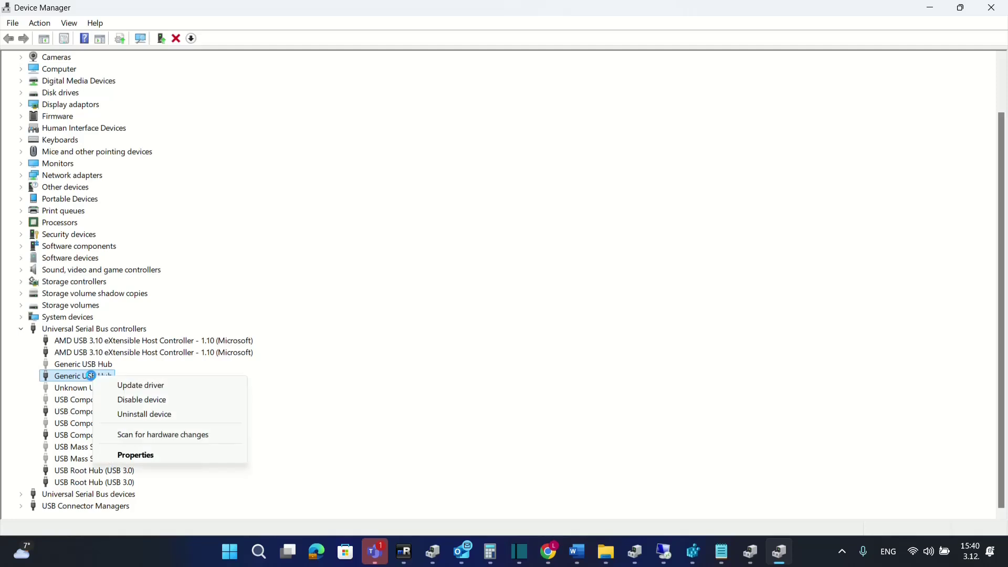
left_click(126, 455)
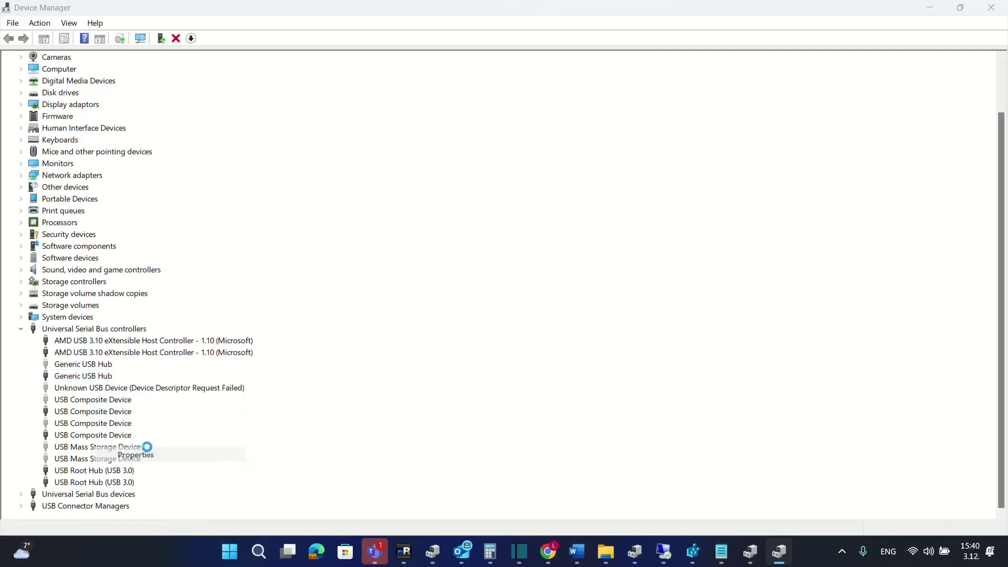
left_click(520, 149)
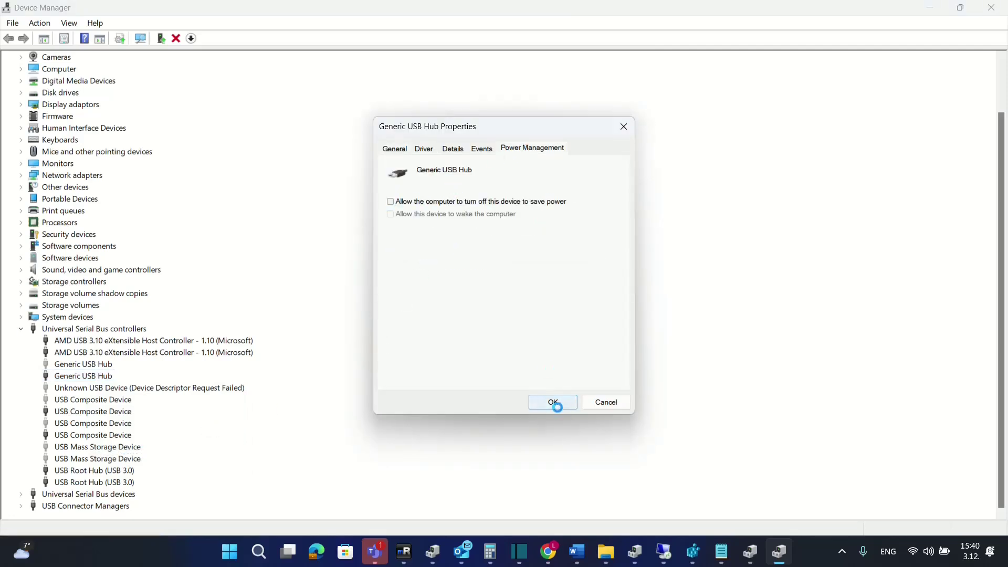
left_click(553, 403)
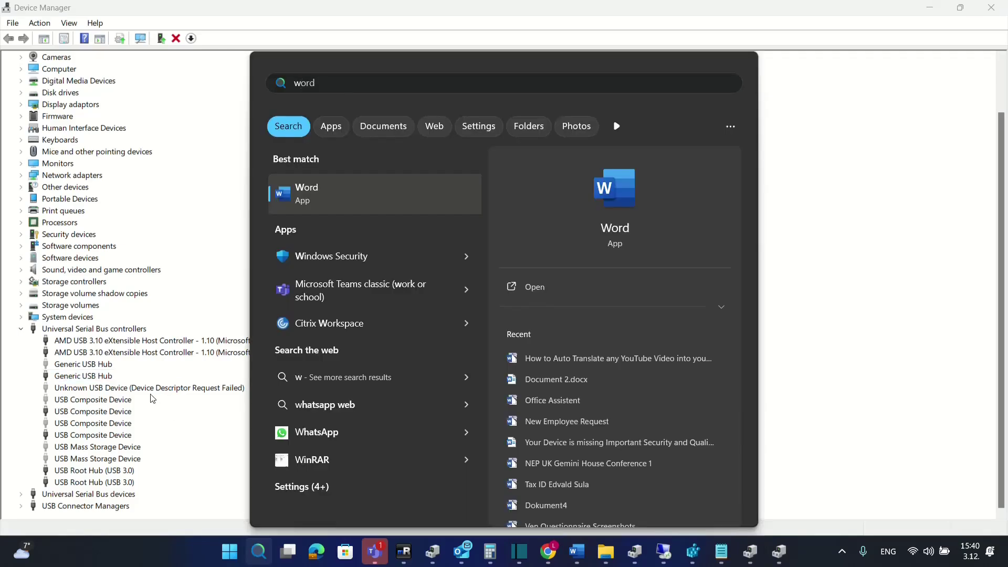
Step: Copy the Unknown USB Device's Device instance path USB\VID_0000&PID_0002\6&221F9074&0&2 from its Details tab
left_click(152, 389)
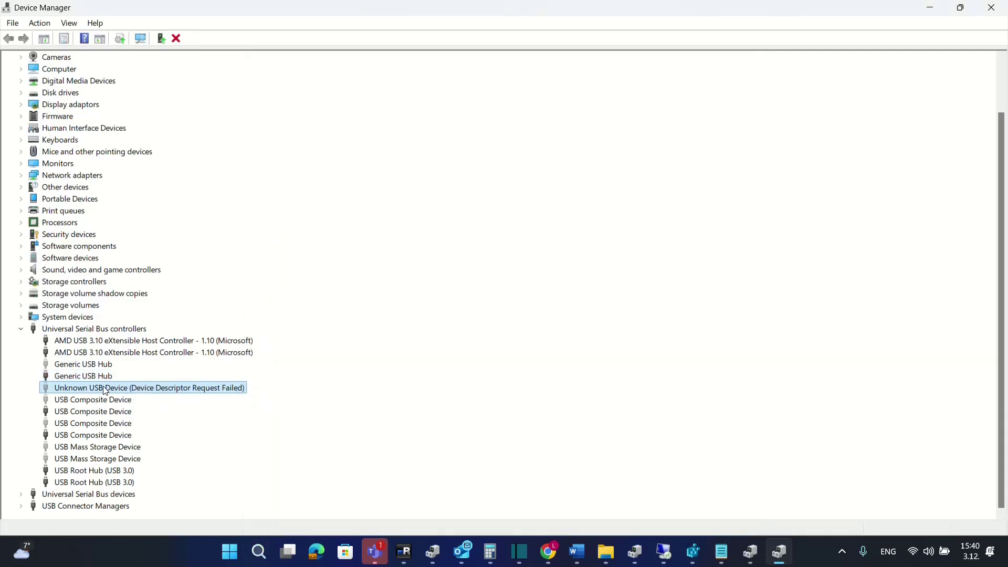
right_click(106, 391)
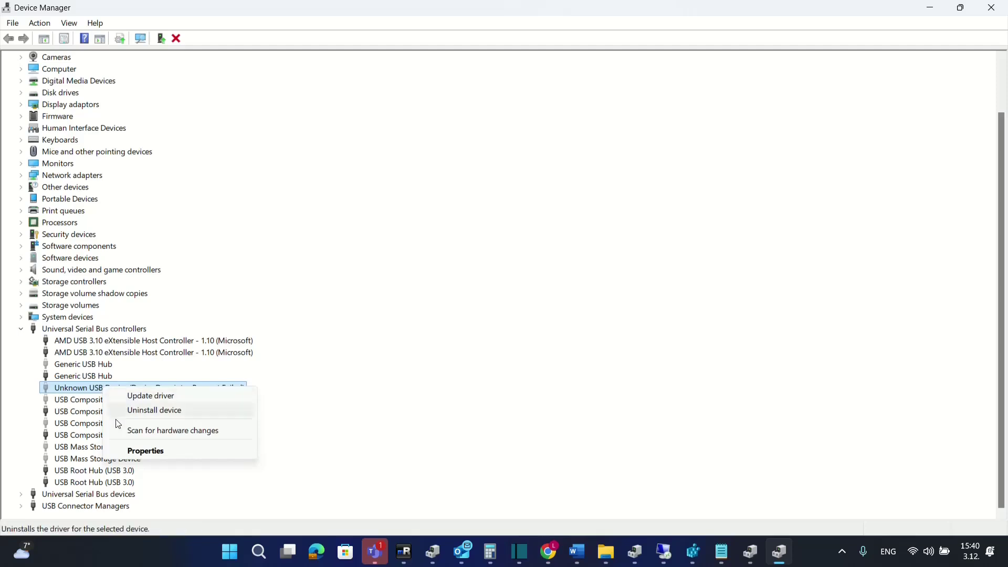
left_click(131, 451)
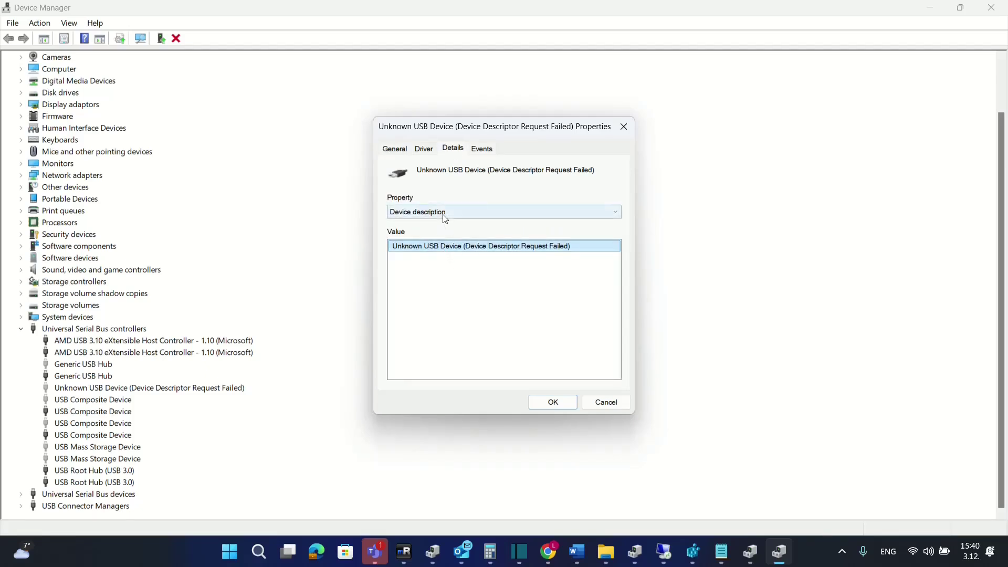
left_click(414, 213)
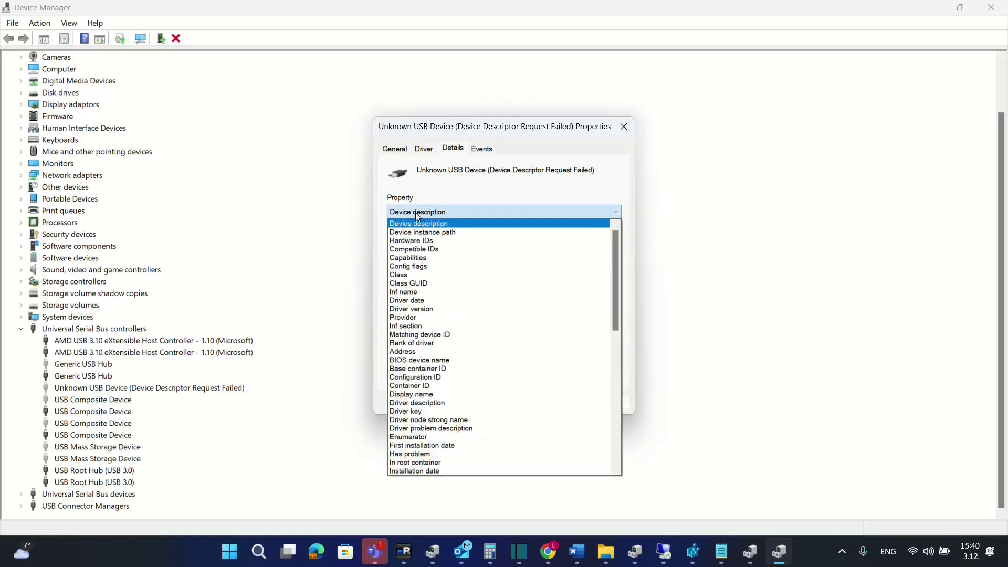
left_click(445, 237)
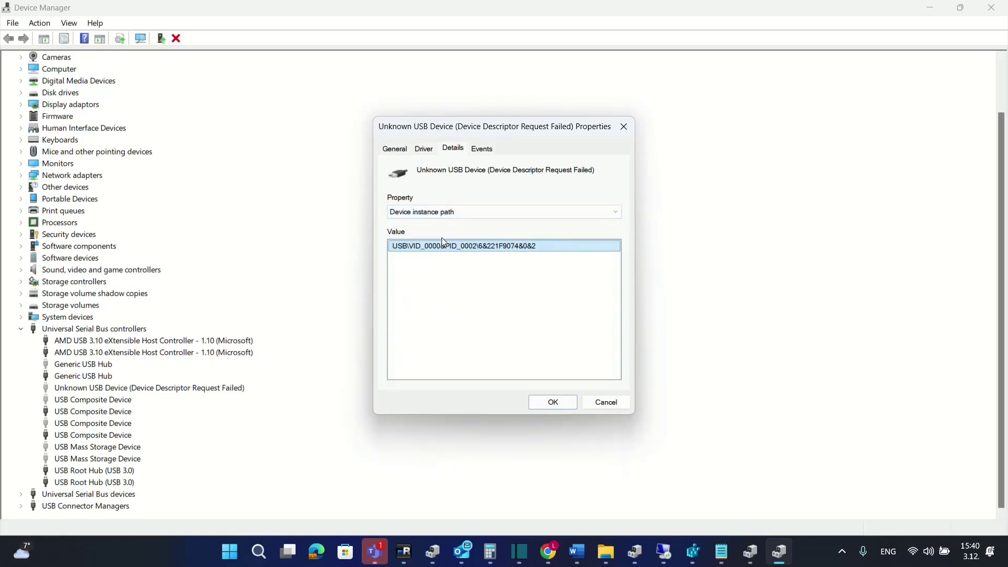
right_click(506, 248)
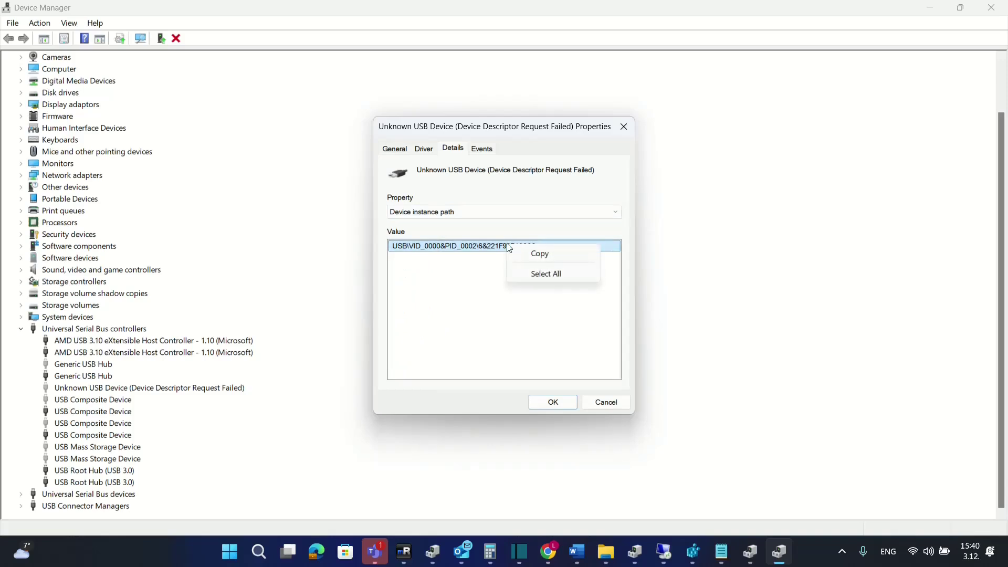
left_click(540, 255)
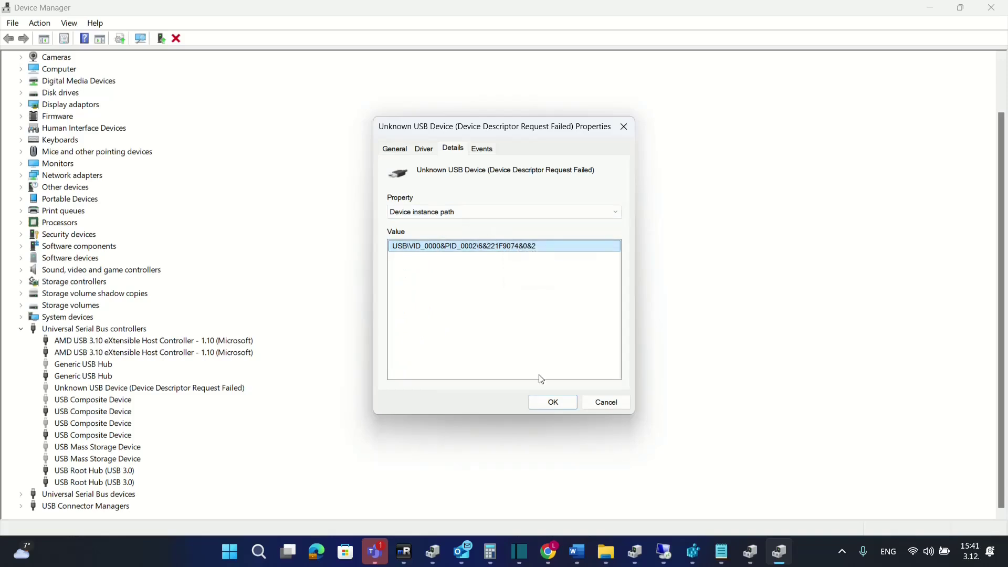
Step: Search Windows for 'regedit' to find Registry Editor
left_click(254, 552)
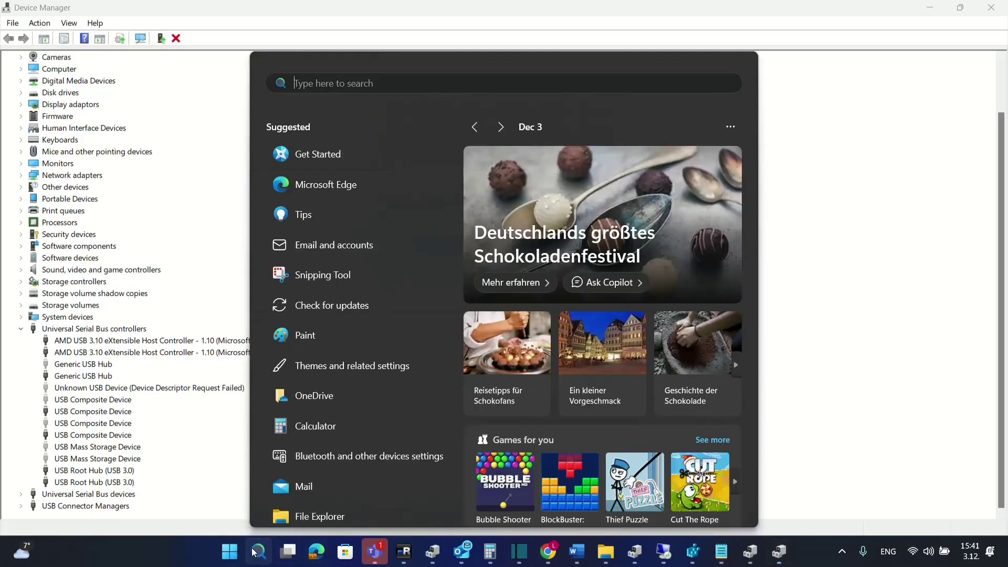
type("reg")
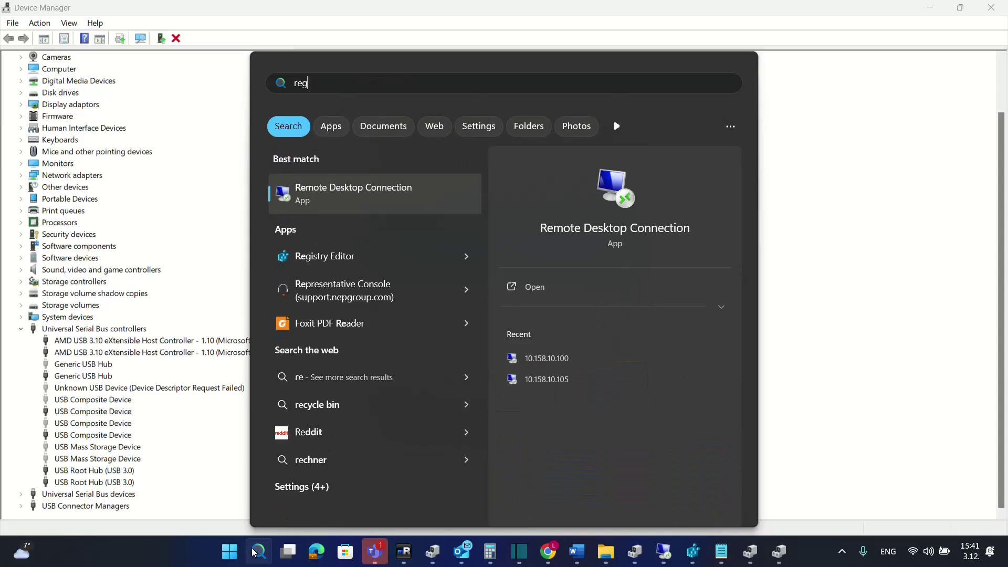
type("edit")
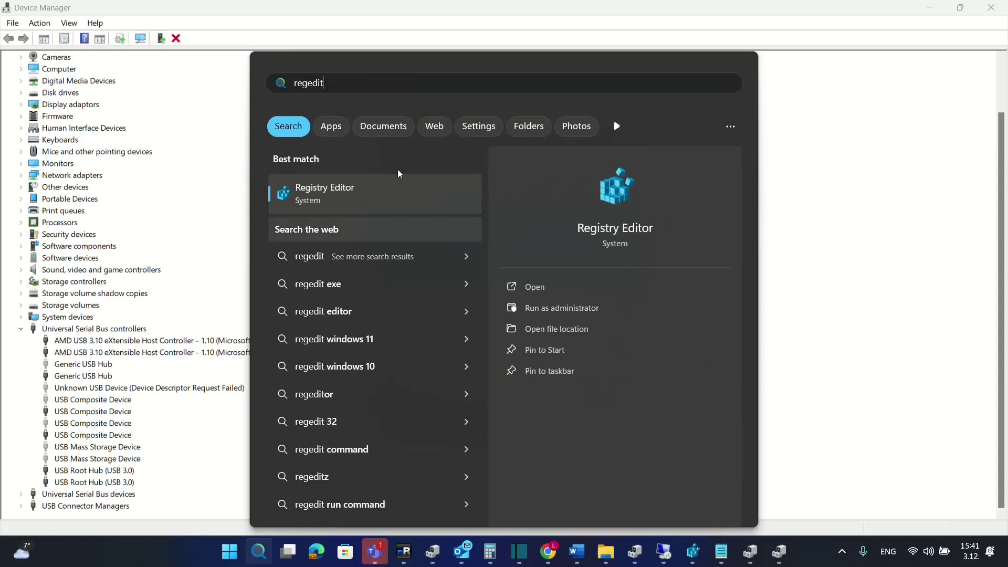
left_click(324, 193)
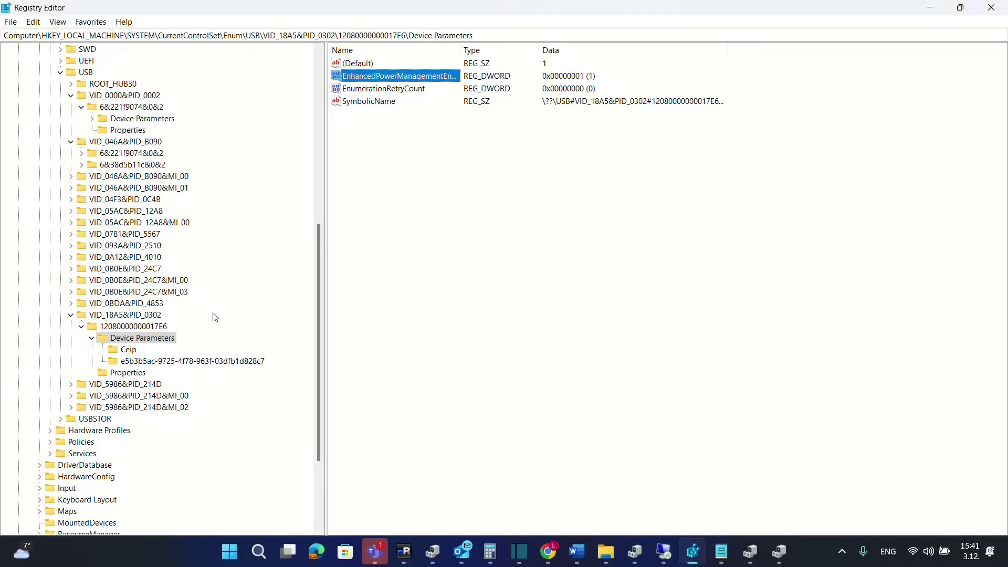
left_click(80, 326)
left_click(70, 315)
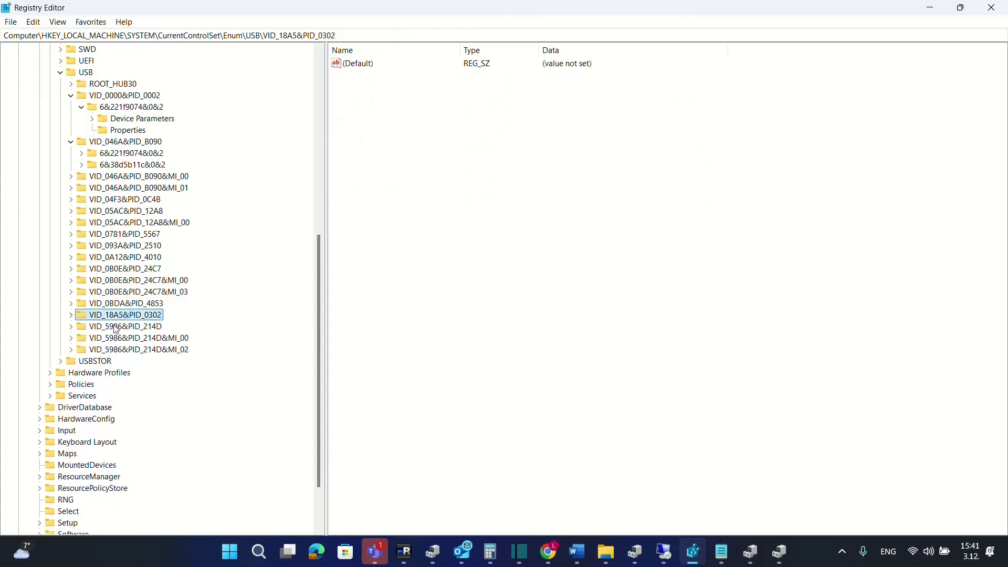
scroll(88, 316, "up", 10)
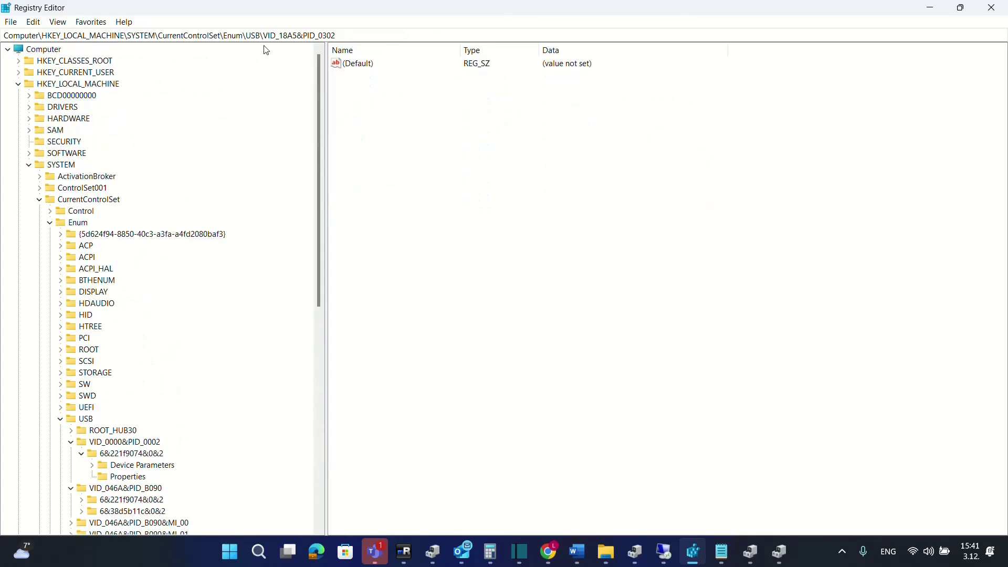
Step: Trim the address bar to CurrentControlSet\Enum, go there, and start appending '\' for the device path
left_click_drag(250, 37, 508, 62)
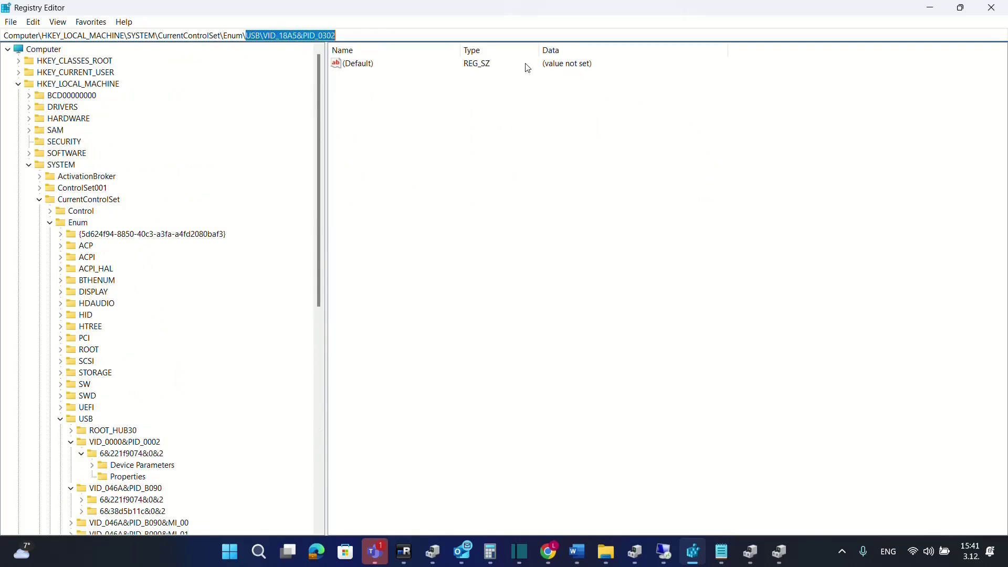
key("BackSpace")
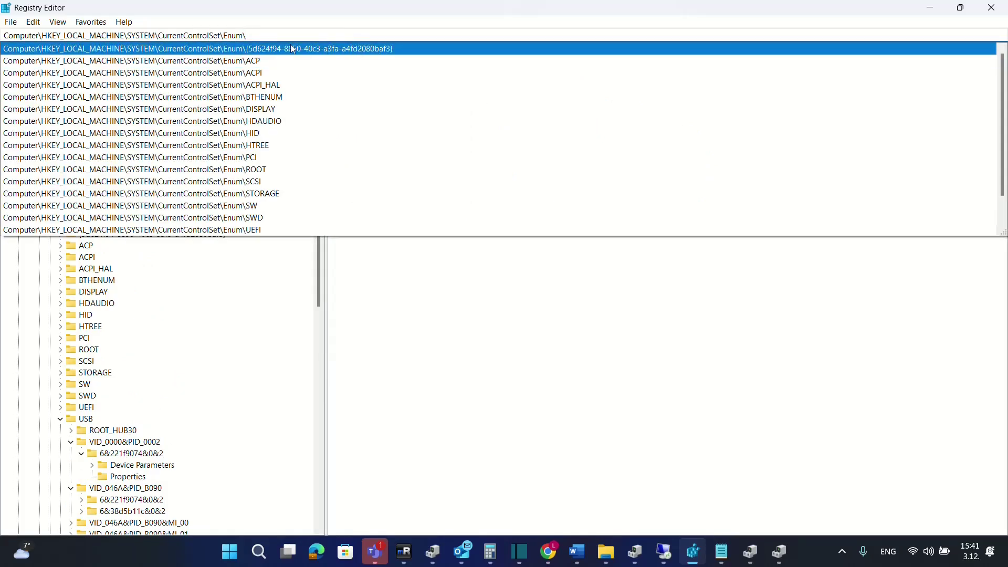
left_click_drag(257, 39, 4, 37)
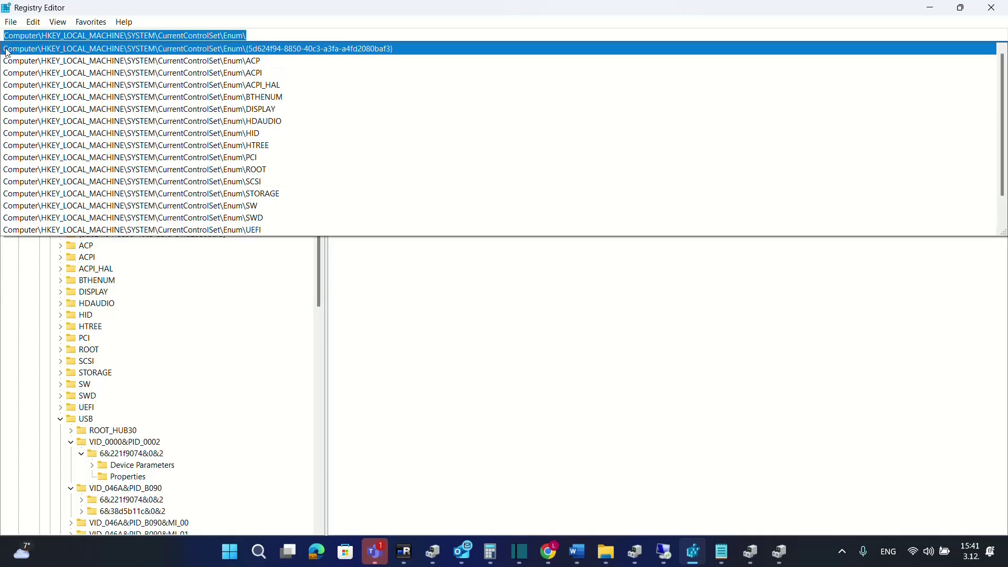
left_click(250, 35)
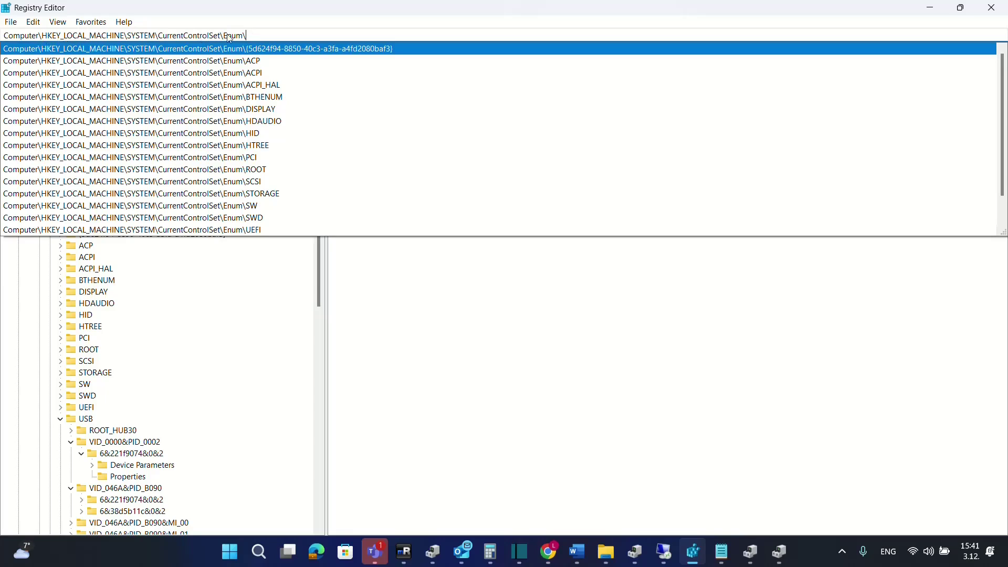
key("Escape")
key("Return")
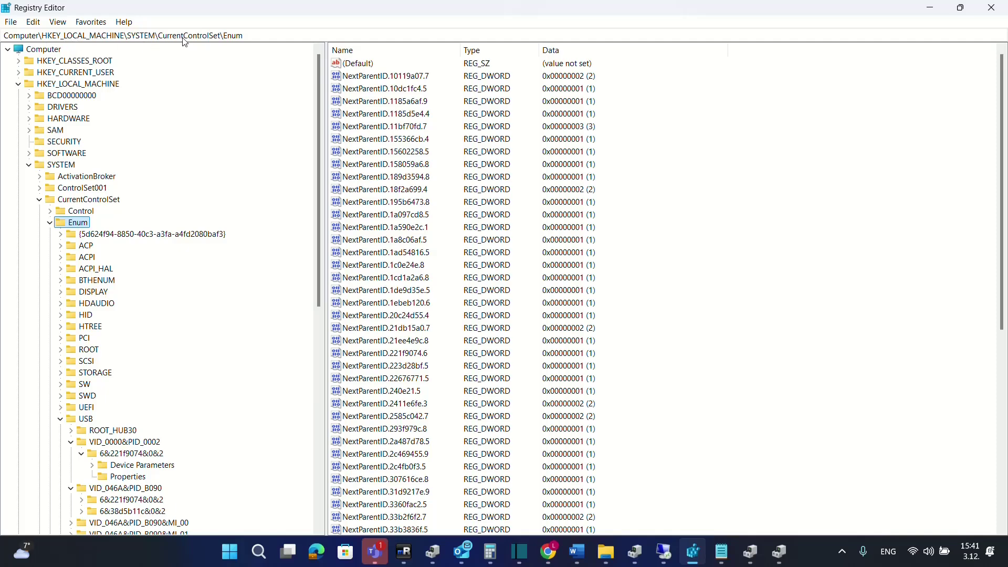
left_click(243, 36)
type("\\")
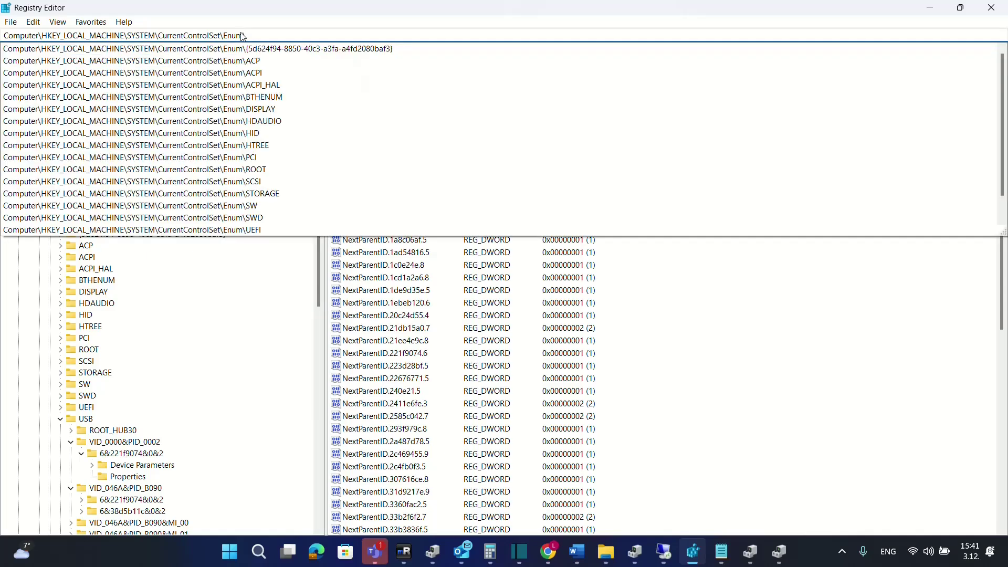
right_click(266, 43)
Step: Paste the instance path to reach the device's key and open its Device Parameters subkey
left_click(294, 93)
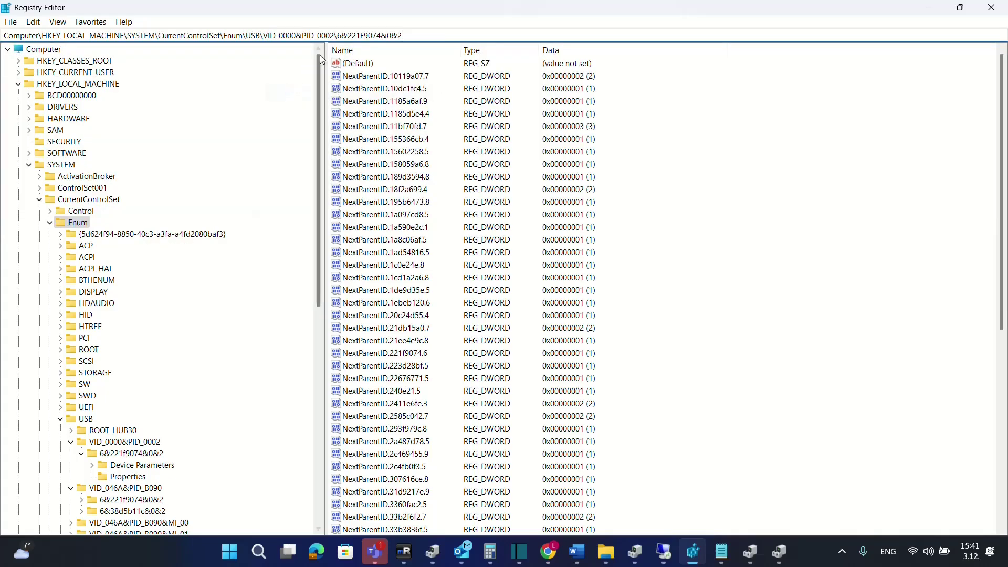
key("Return")
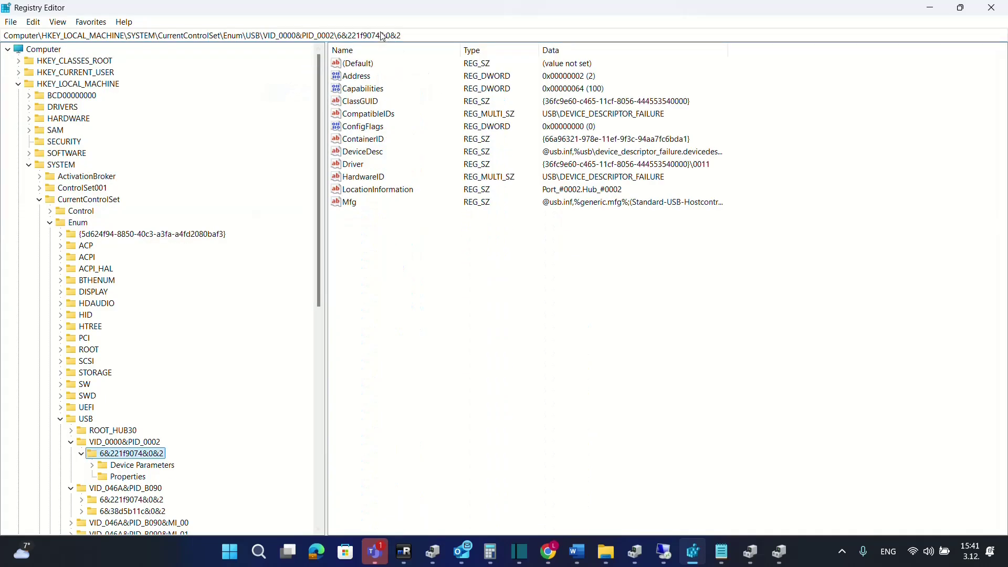
scroll(210, 431, "down", 3)
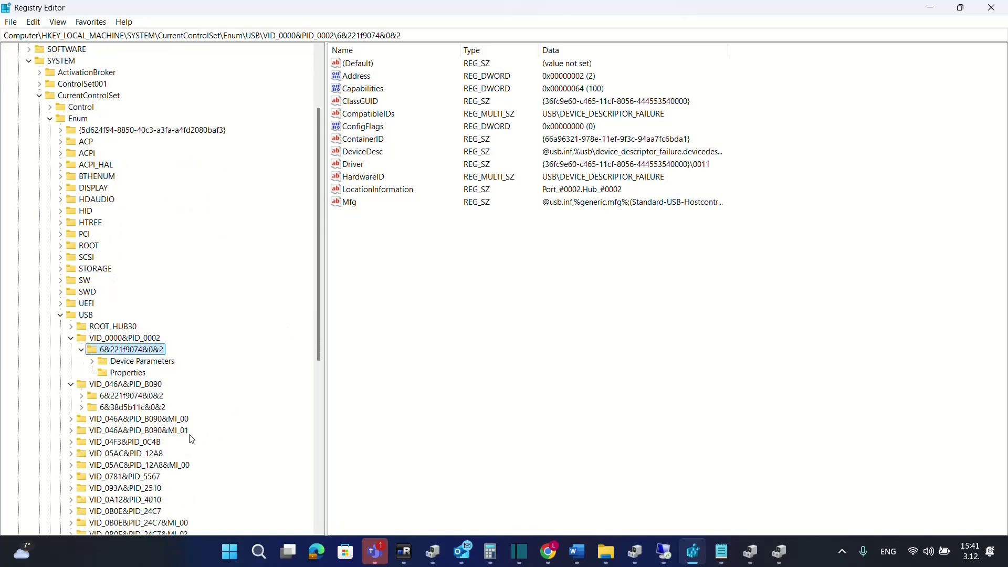
left_click(93, 362)
left_click(129, 364)
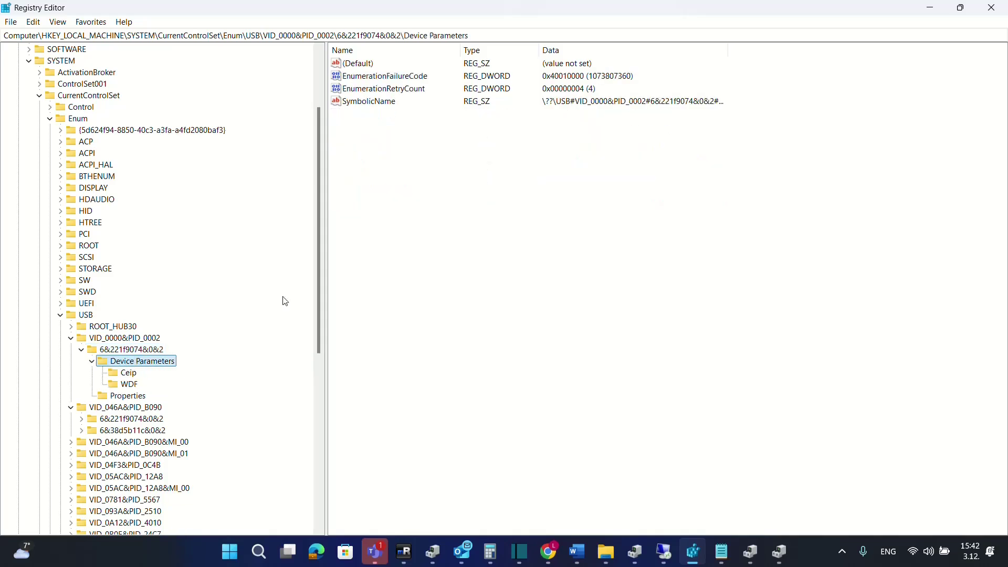
Step: Set the (Default) value data to 0
double_click(368, 65)
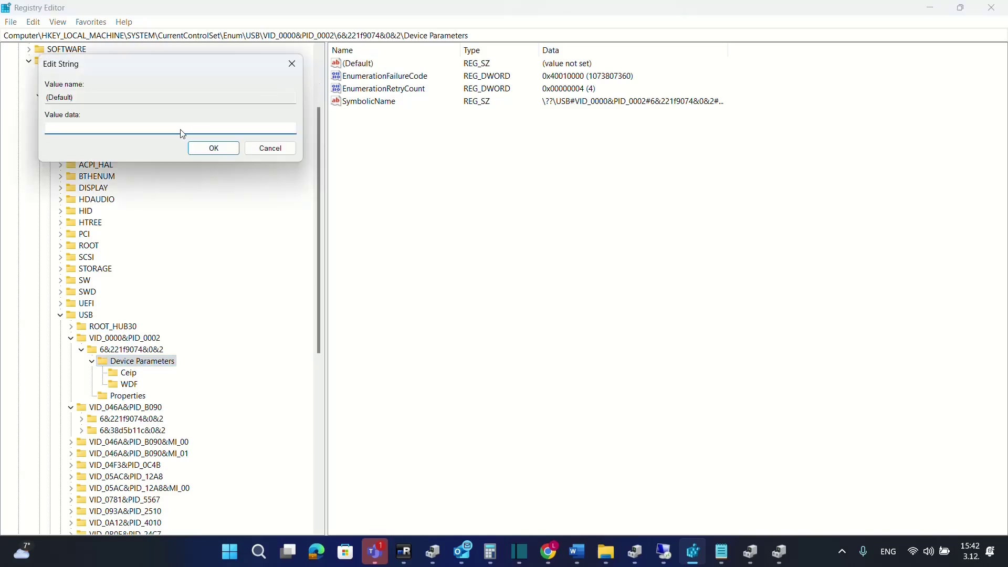
type("0")
left_click(209, 148)
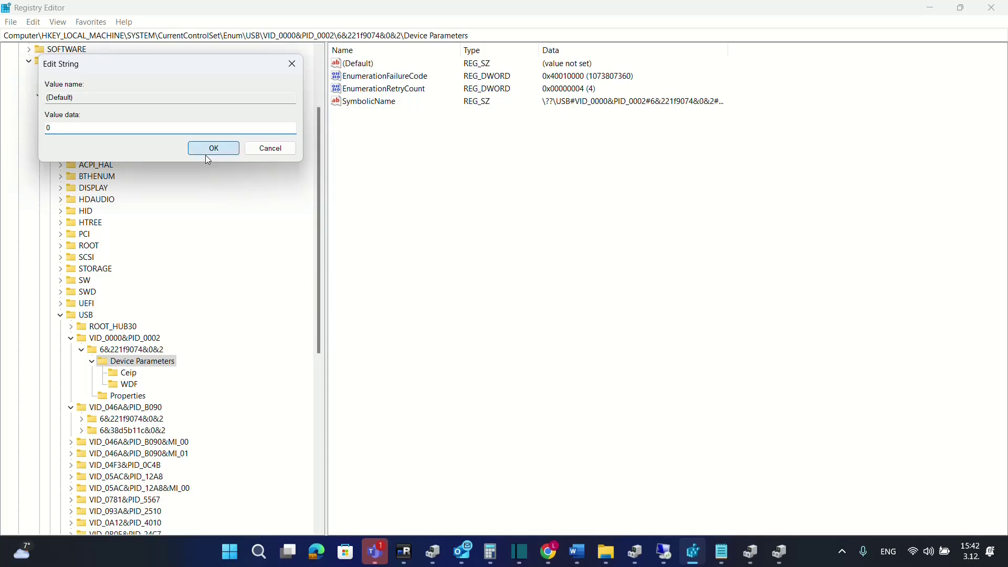
Step: Create a new DWORD (32-bit) value named EnhancedPowerManagementEnabled in Device Parameters
left_click(383, 157)
right_click(372, 152)
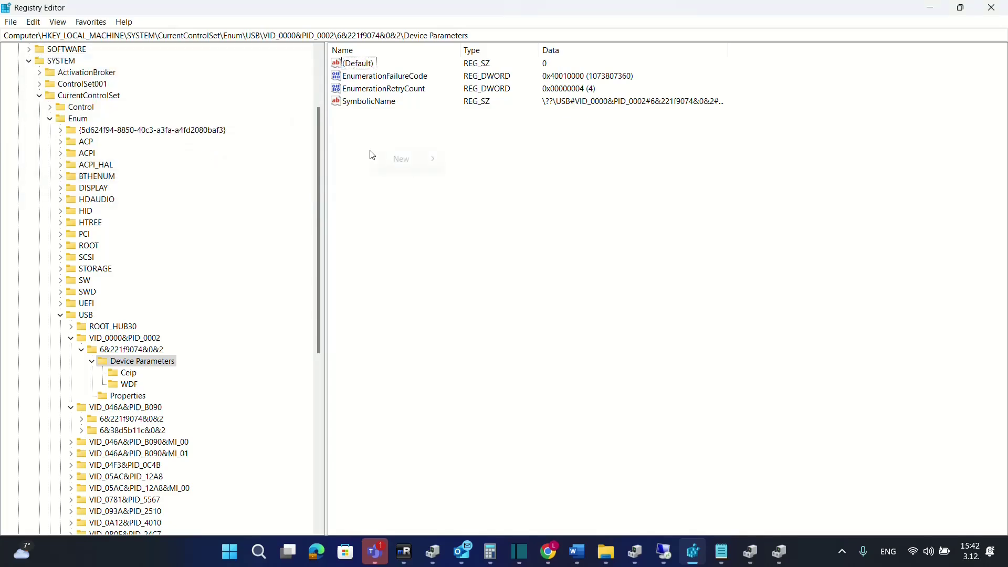
mouse_move(394, 166)
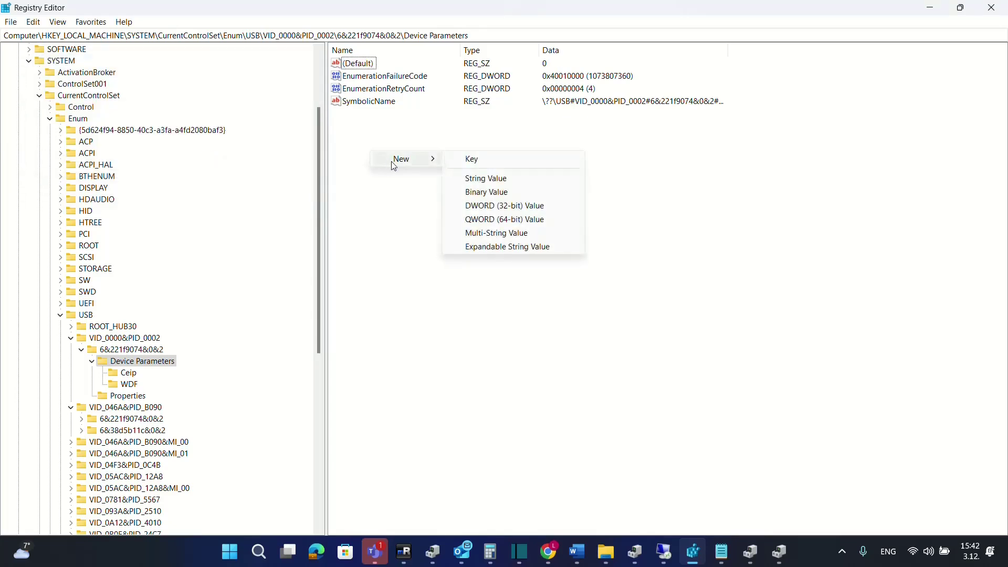
left_click(535, 212)
right_click(391, 115)
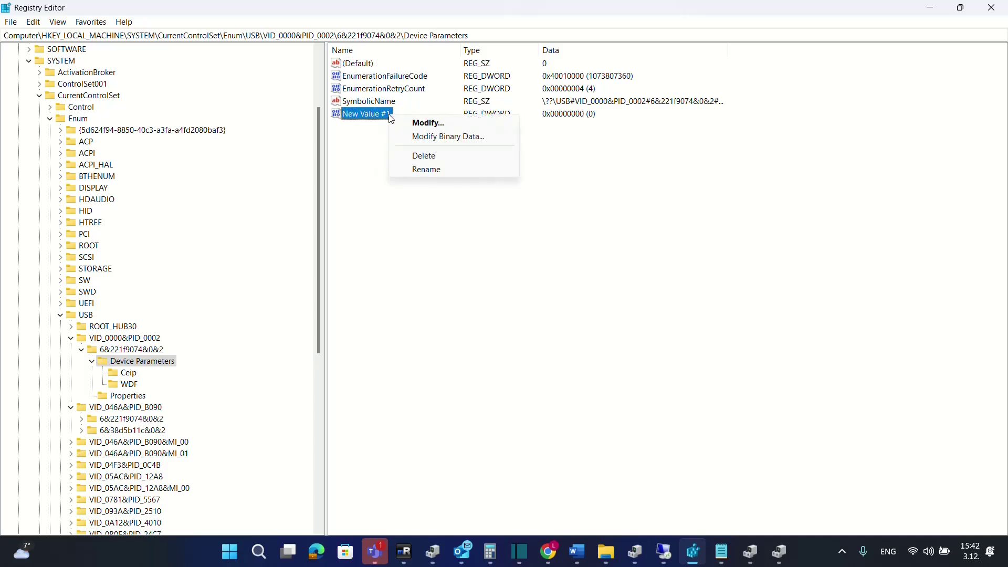
left_click(436, 169)
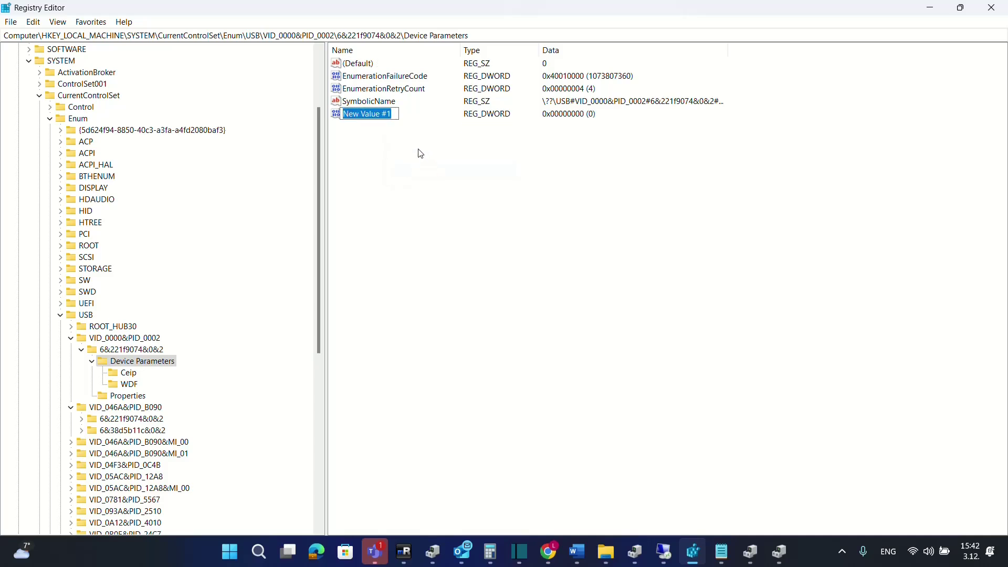
type("EnhancedPowerManagementEnabled")
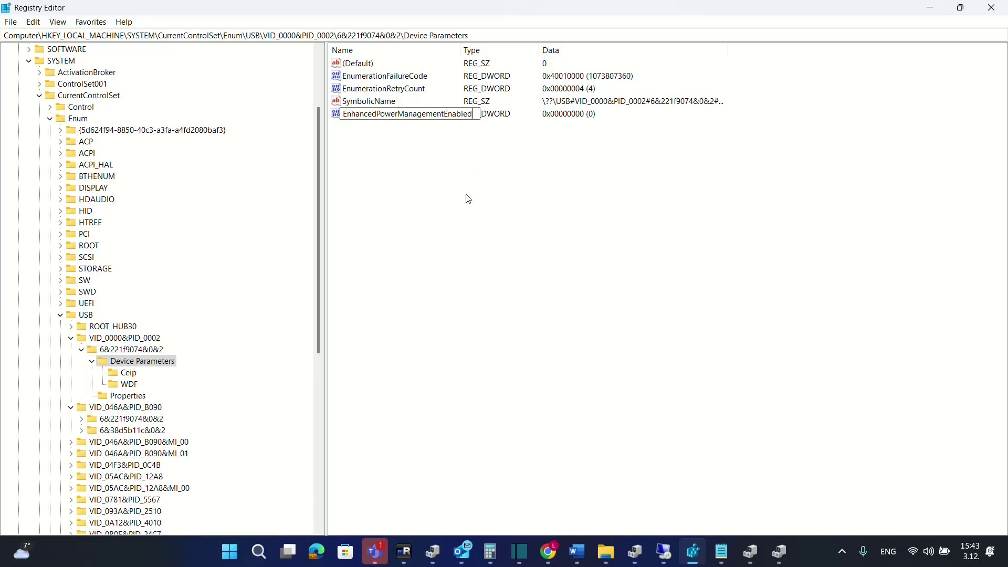
key("Return")
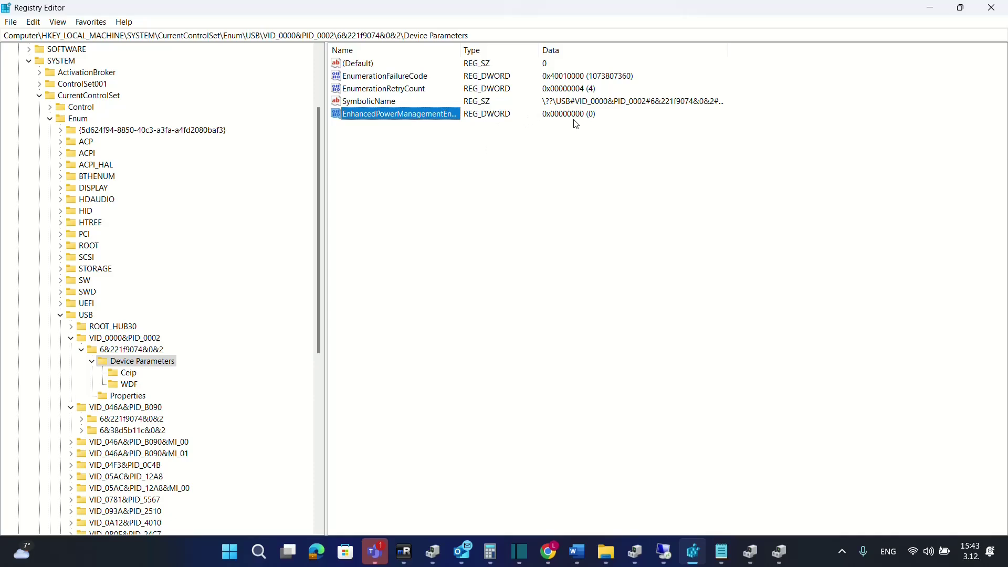
left_click(515, 170)
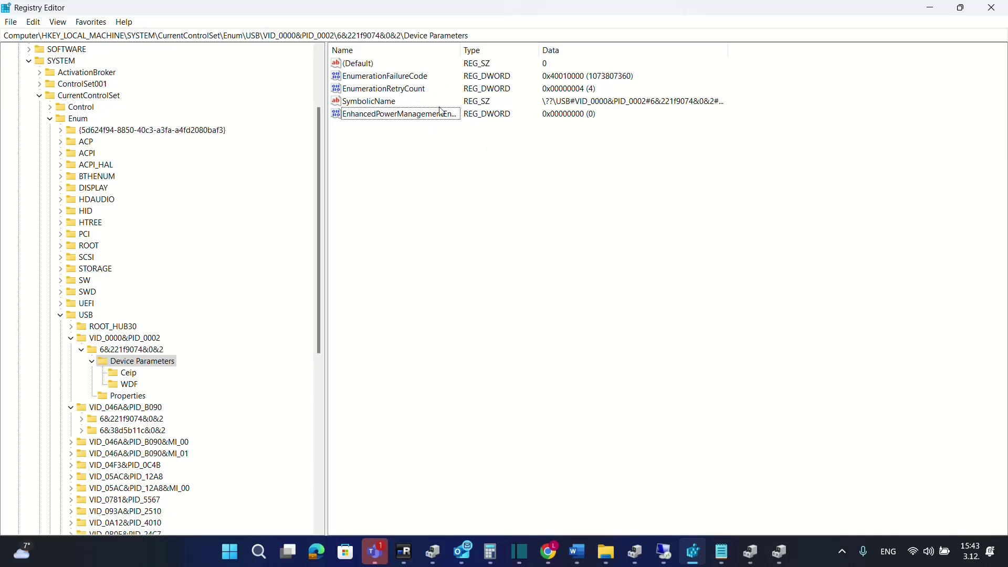
left_click(426, 117)
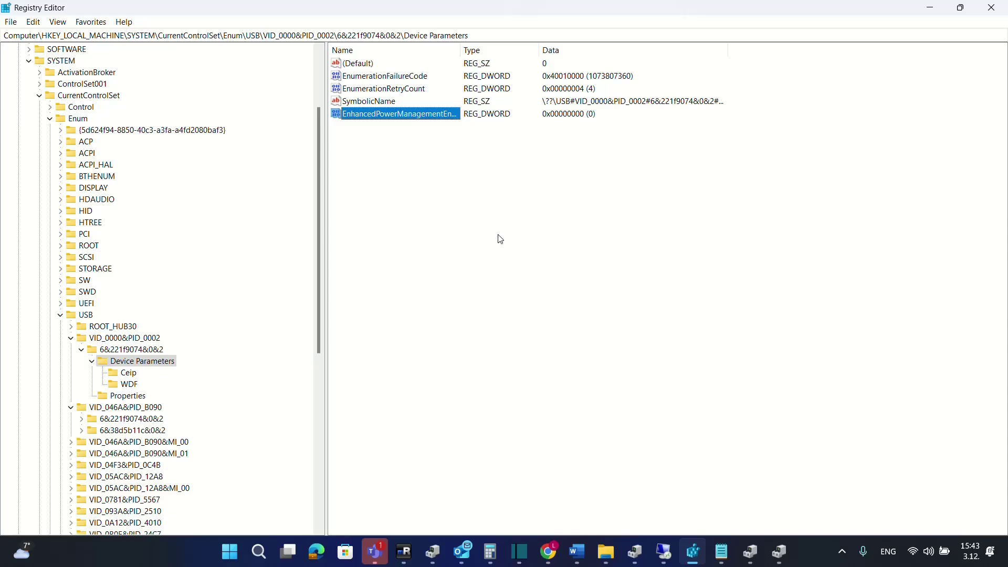
Step: Minimize Registry Editor and search 'update' to open the Check for updates settings page
left_click(934, 11)
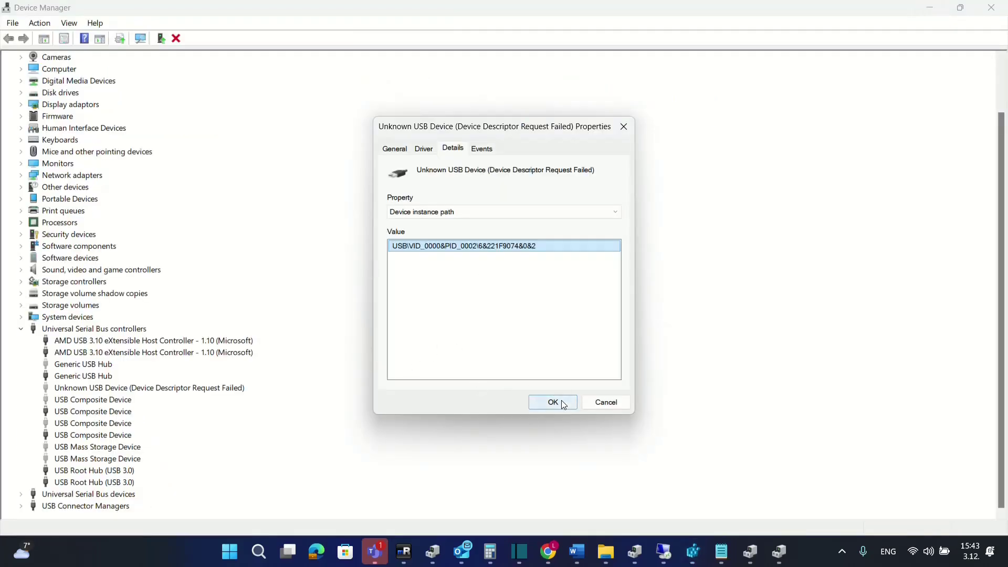
left_click(263, 556)
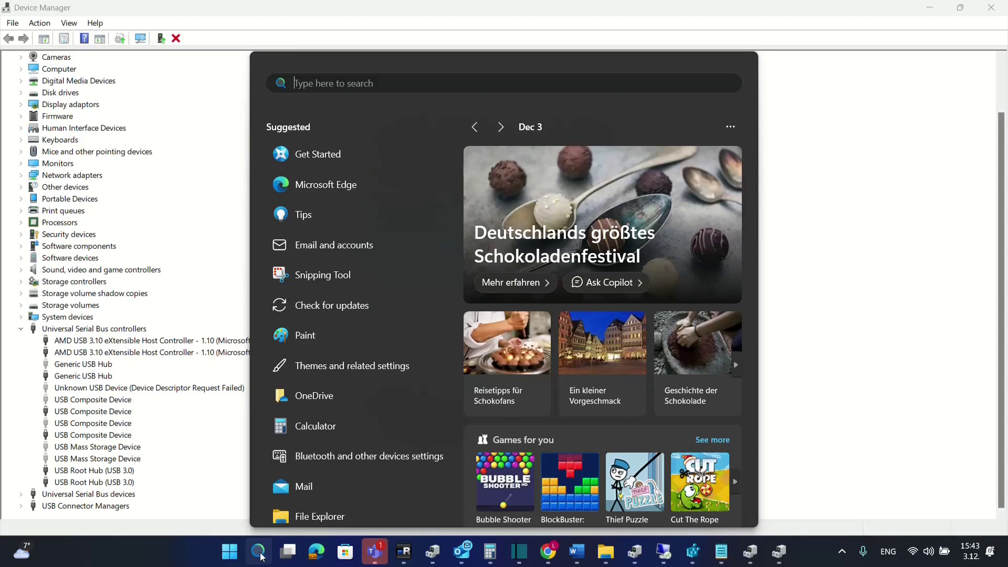
type("upda")
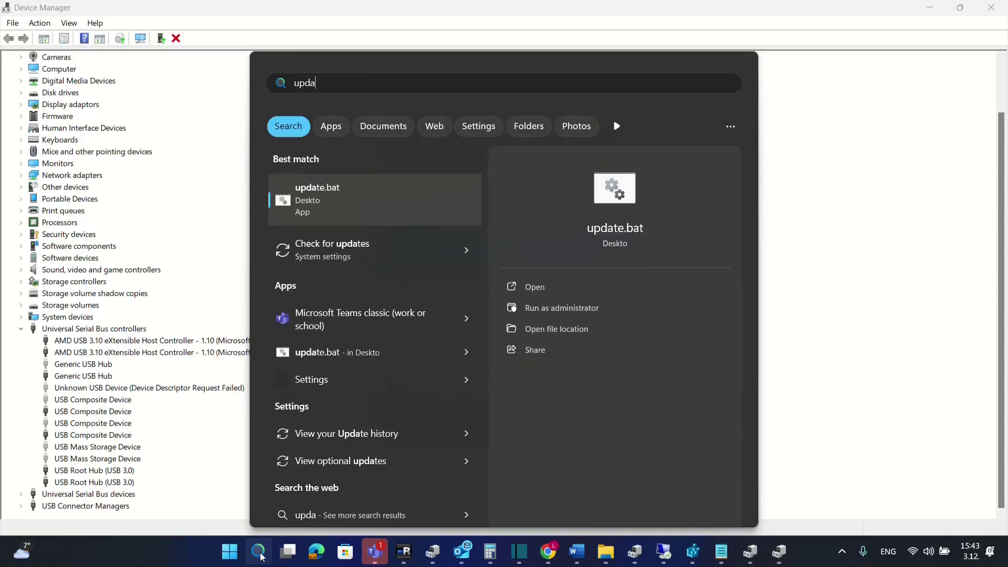
type("te.bat")
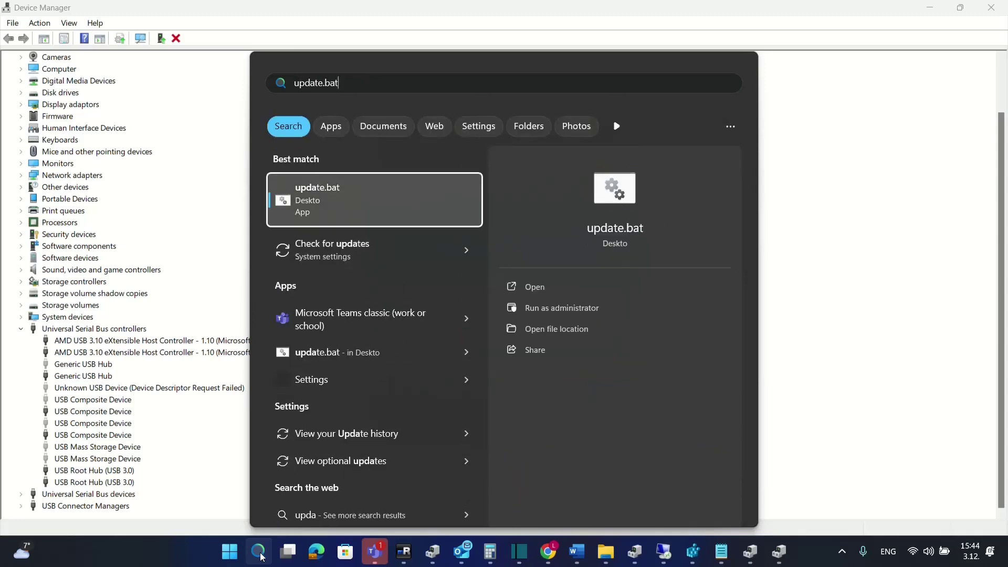
key("Down")
key("Return")
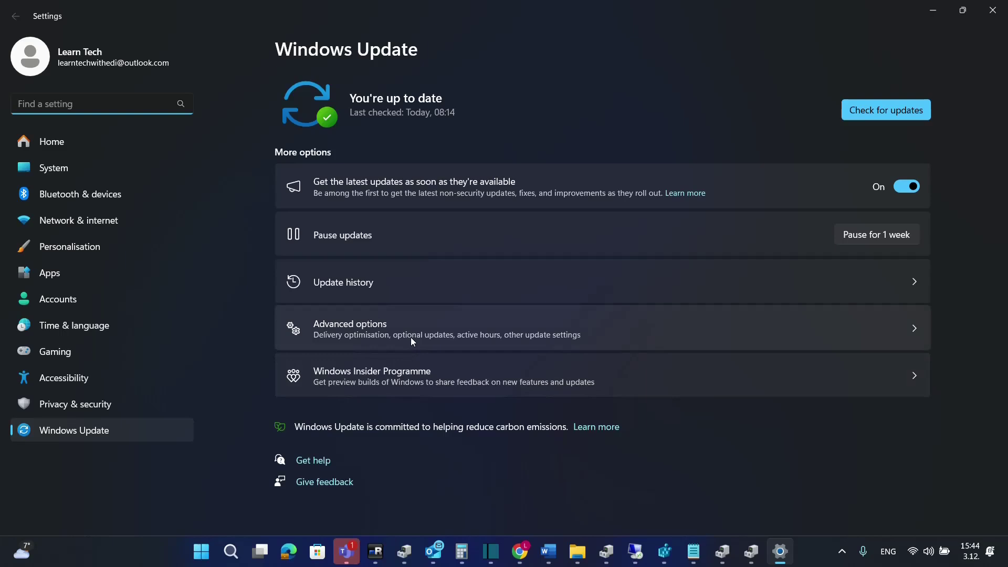
Step: Under Optional updates, tick only the Lenovo Ltd. Firmware 1.19.0.0 driver, leaving Other updates unticked
left_click(411, 339)
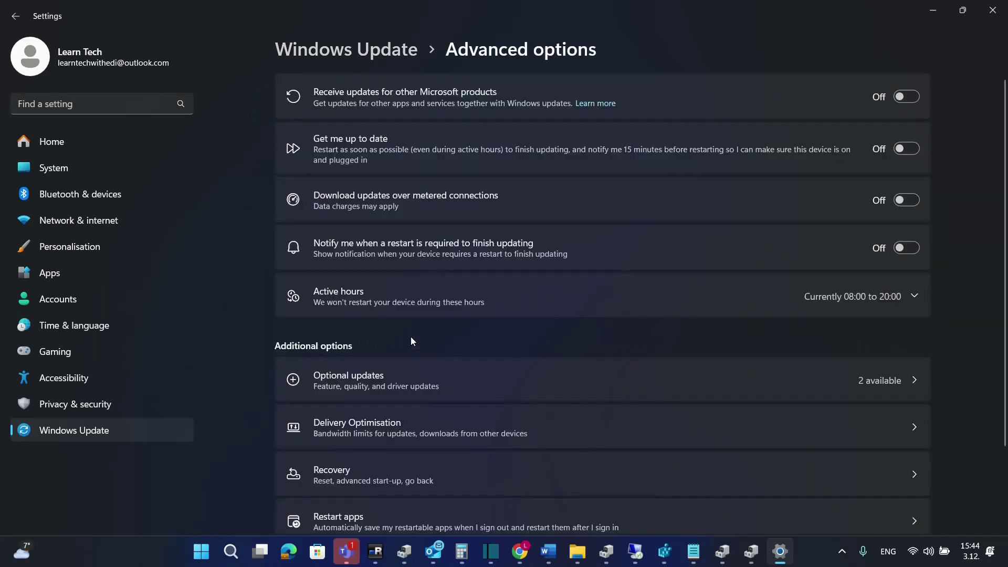
left_click(393, 376)
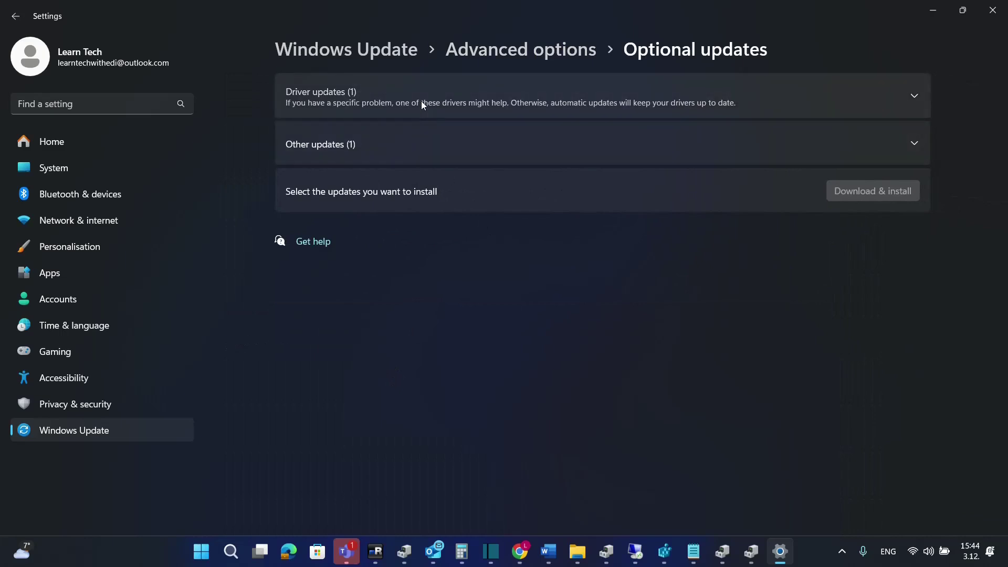
left_click(421, 101)
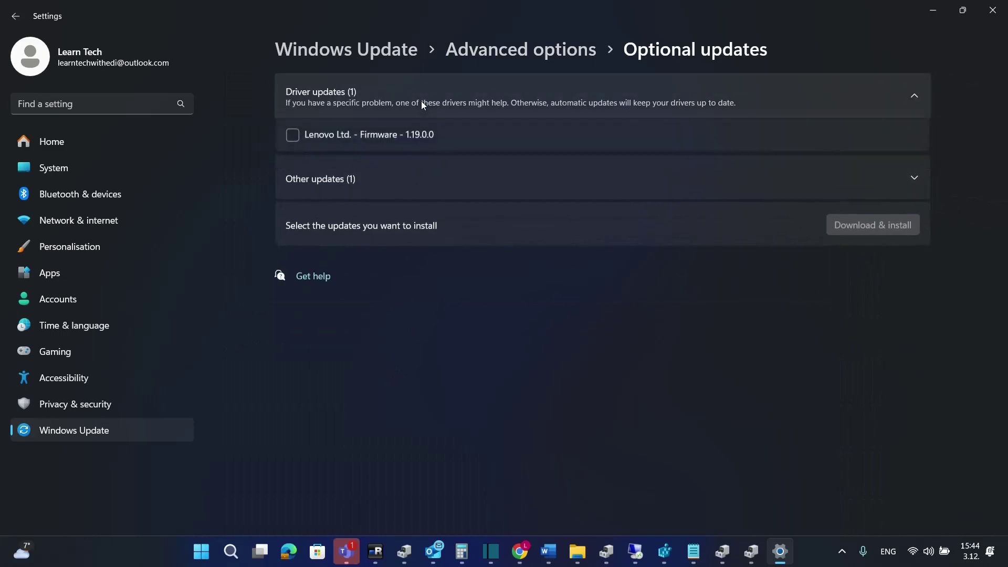
left_click(292, 135)
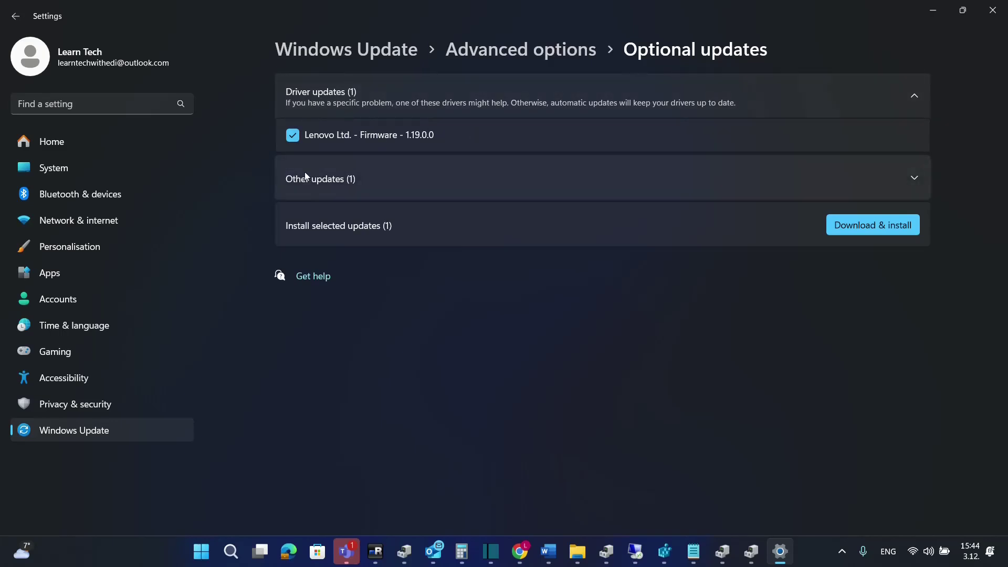
left_click(346, 184)
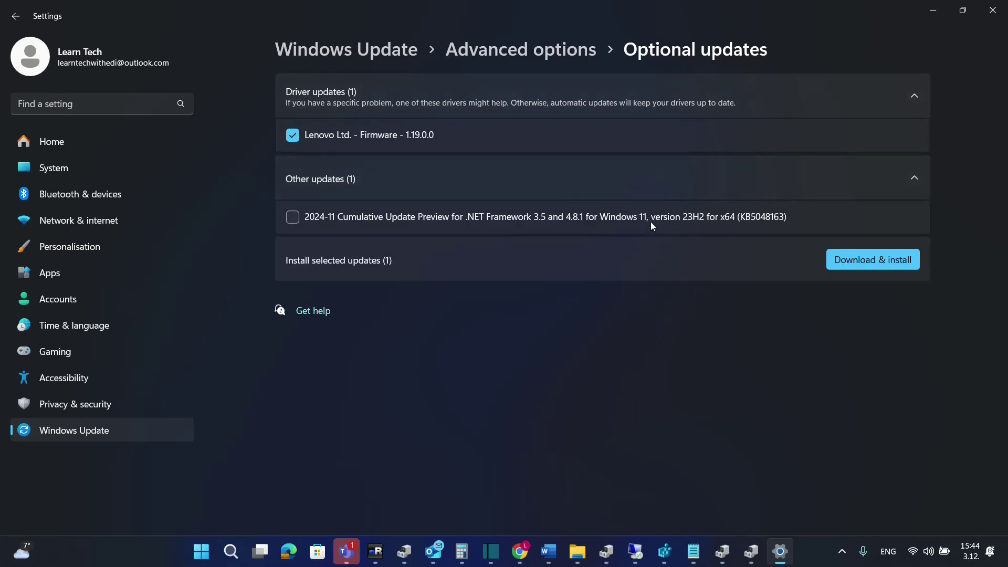
Step: Download and install the selected Lenovo Ltd. Firmware 1.19.0.0 driver update
left_click(851, 256)
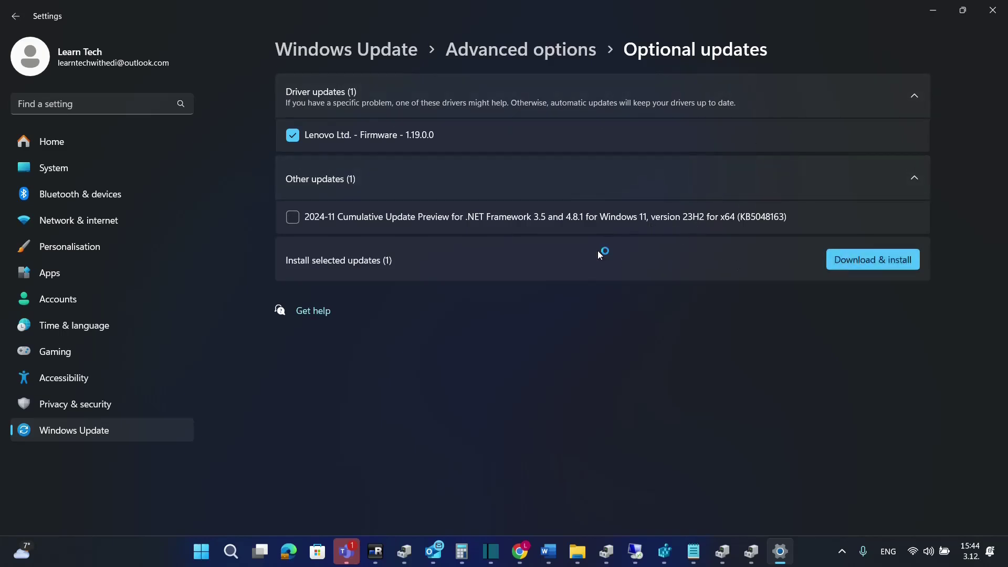